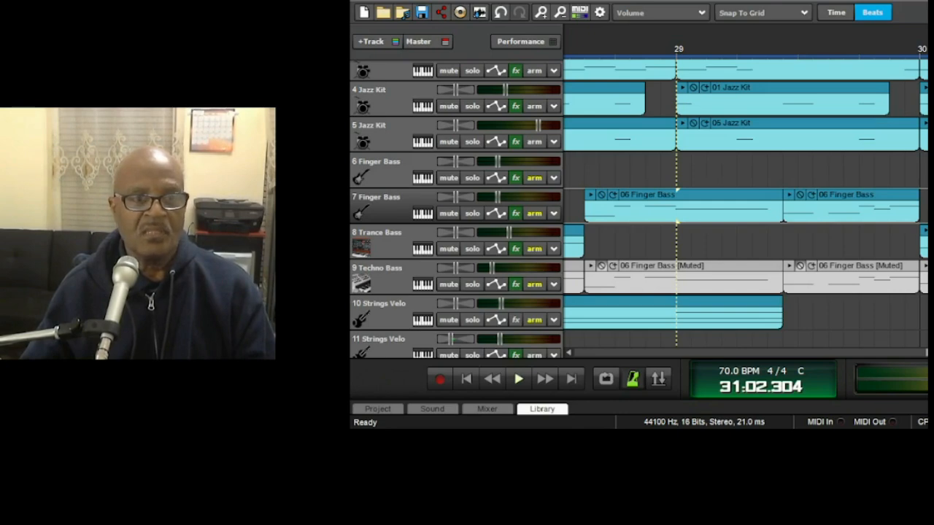
Open the instrument chooser for track 7 Finger Bass, look through the Bass category presets, and close the chooser
click(388, 211)
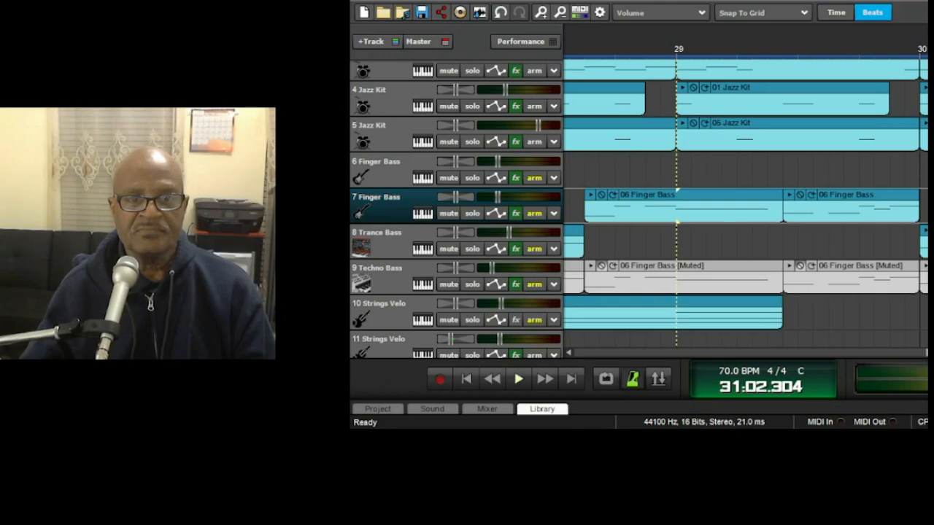
click(423, 214)
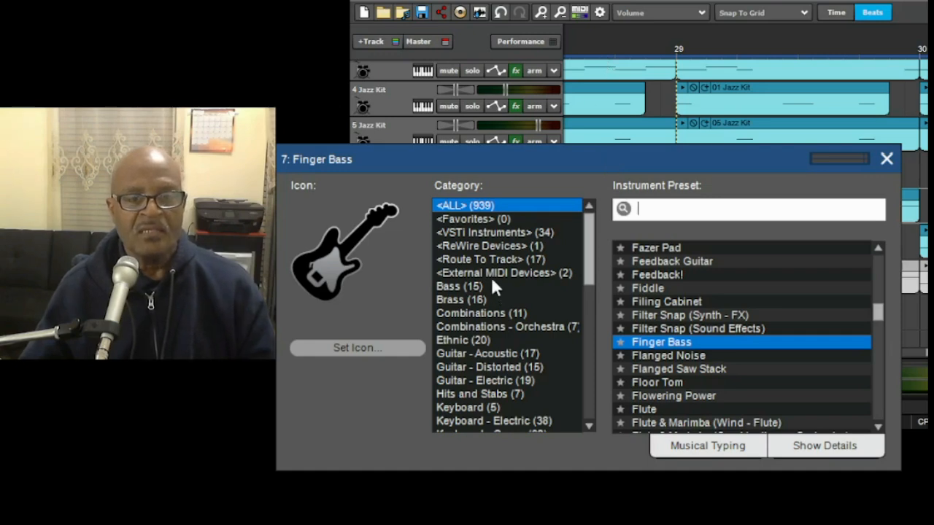
scroll(480, 287, down, 1)
scroll(479, 287, up, 1)
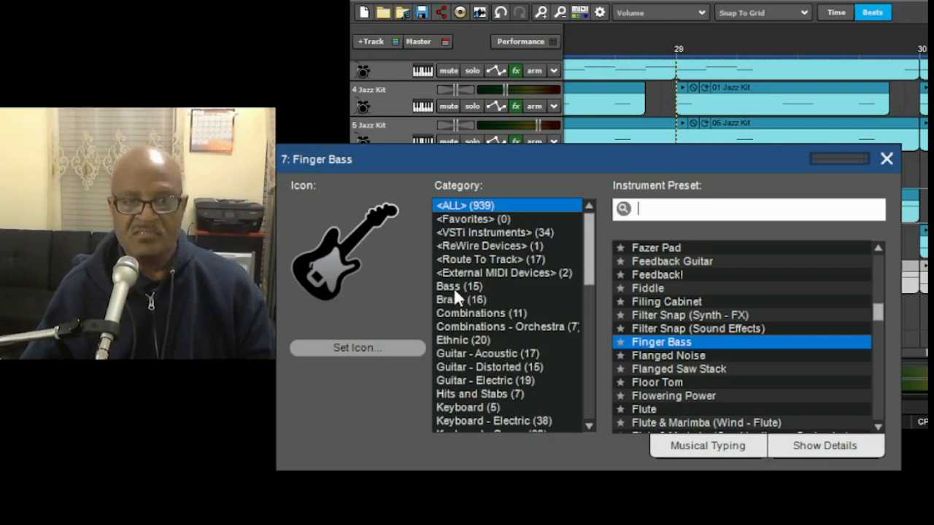
click(453, 288)
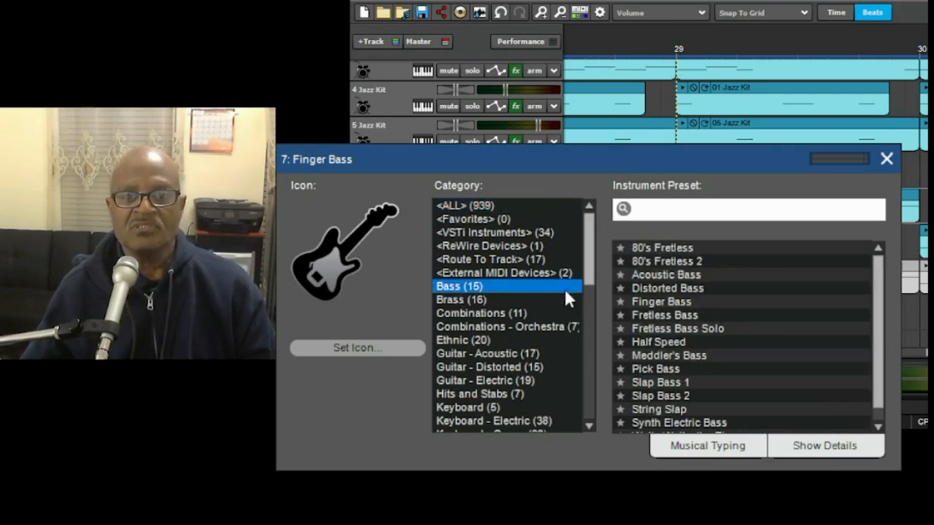
scroll(731, 313, down, 1)
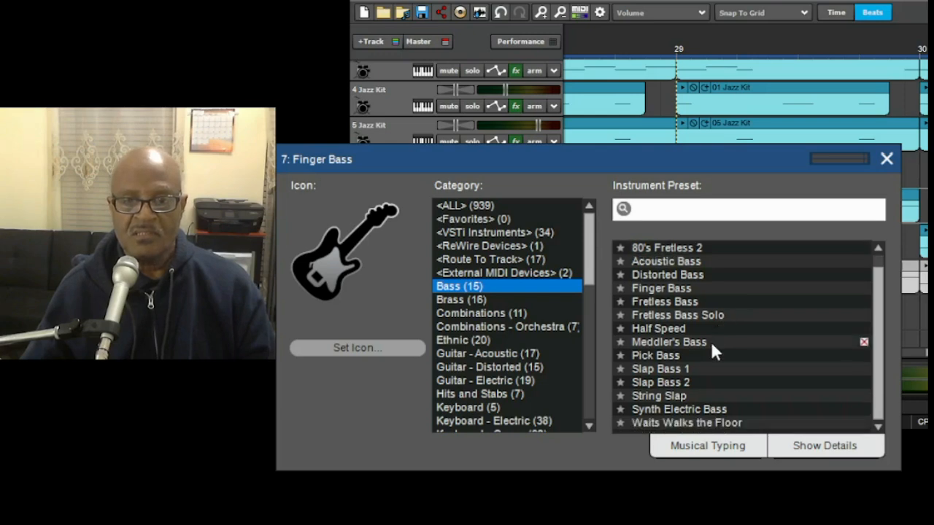
scroll(712, 348, up, 1)
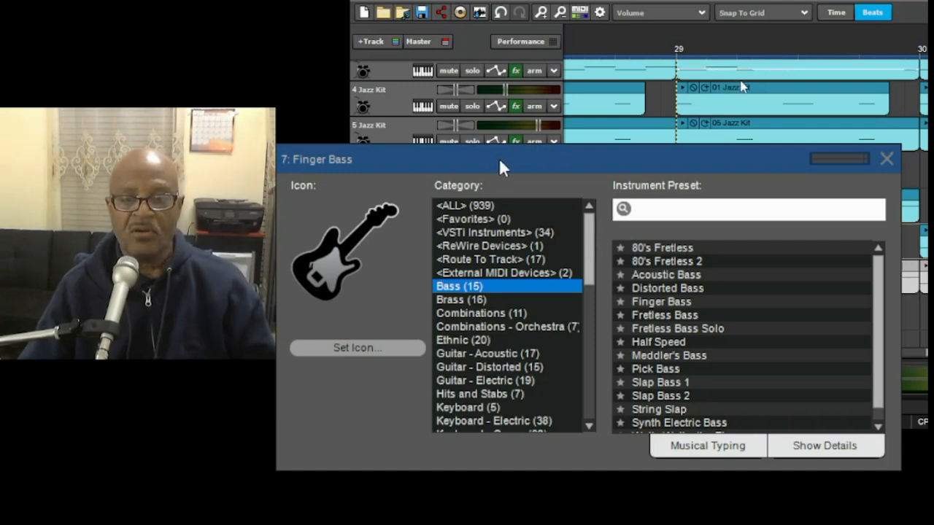
click(886, 160)
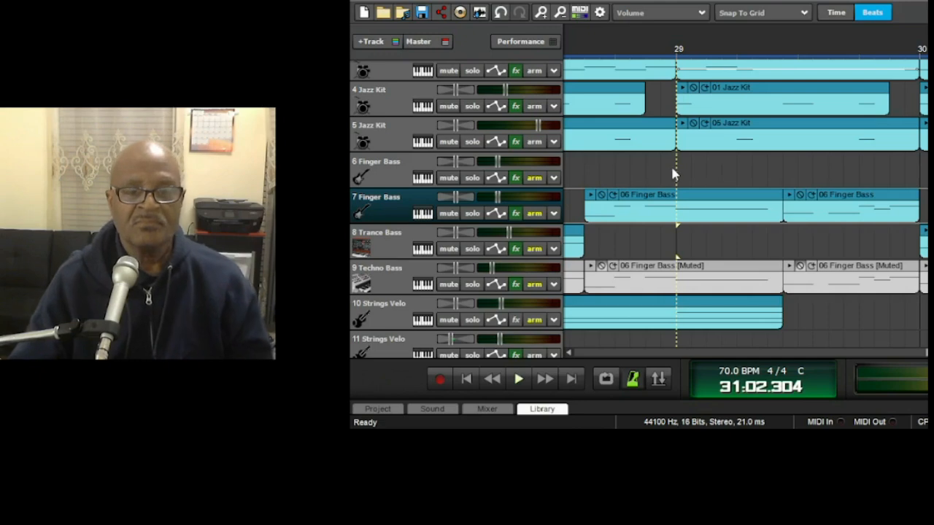
Reopen the instrument chooser for track 7 and review the presets and categories around Bass
click(422, 213)
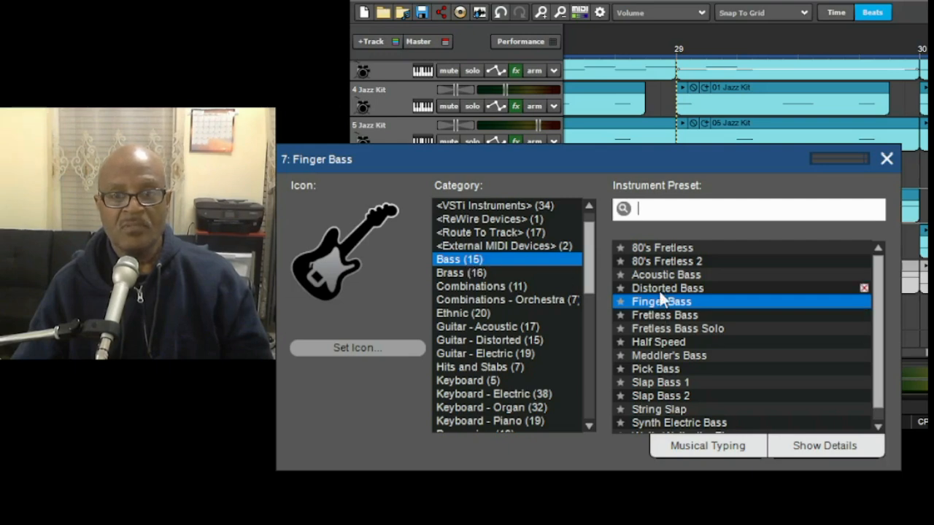
scroll(661, 322, down, 1)
scroll(663, 375, up, 1)
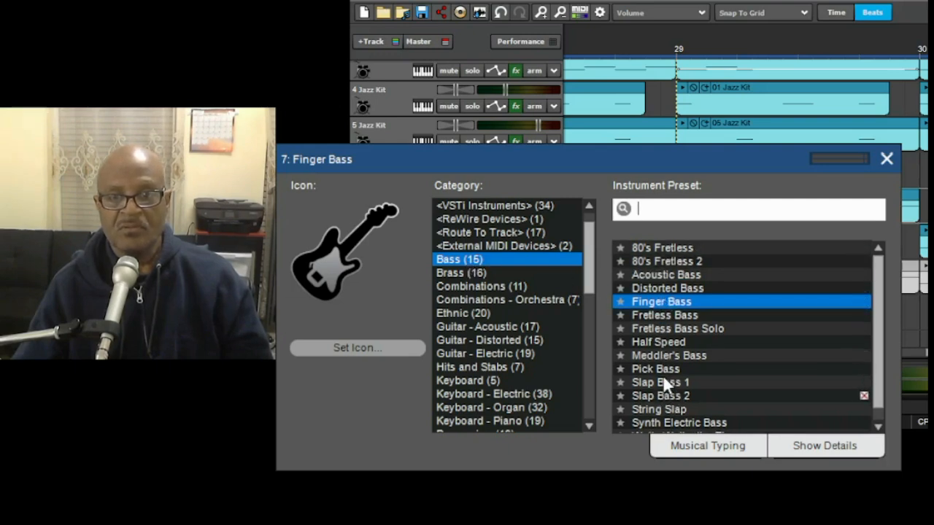
scroll(493, 296, up, 2)
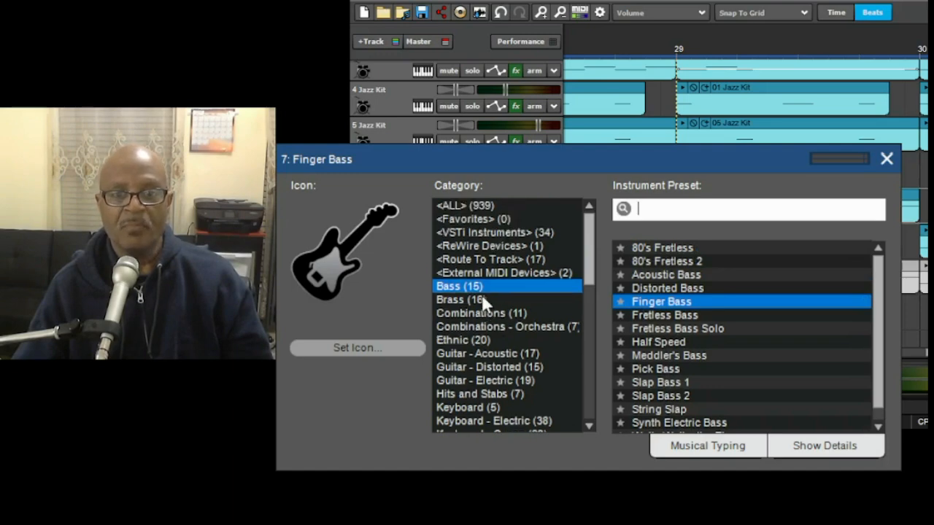
List the presets of all categories and look for bass sounds among the names beginning with T, around Trance Bass
click(488, 209)
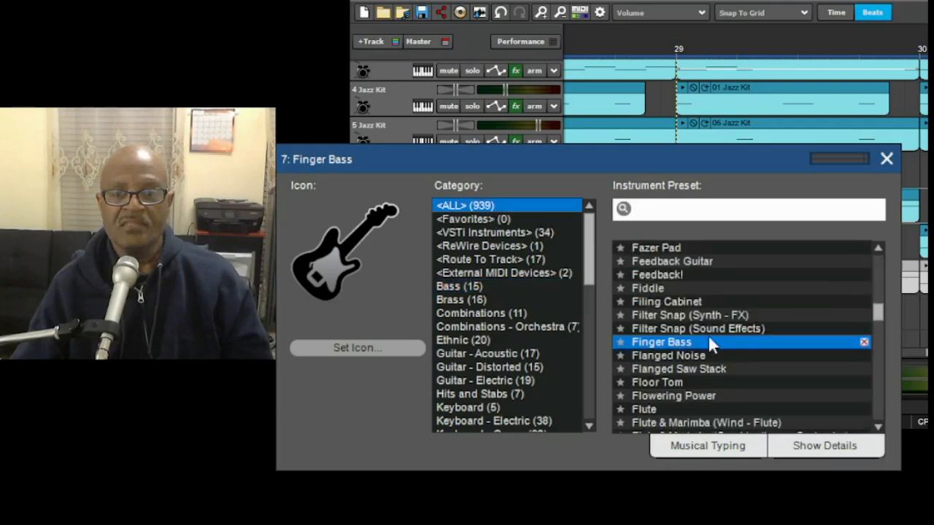
scroll(708, 334, down, 3)
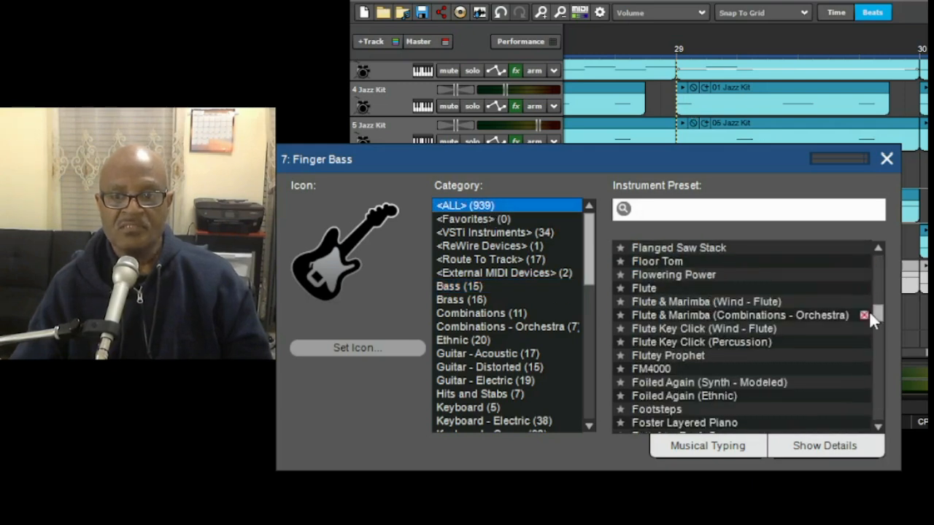
drag(880, 317, 859, 408)
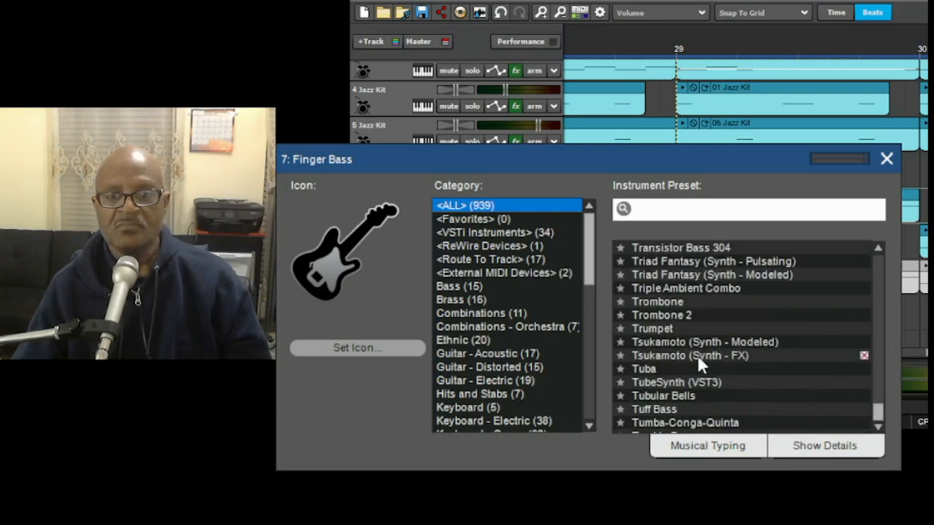
scroll(697, 362, up, 2)
scroll(692, 359, up, 2)
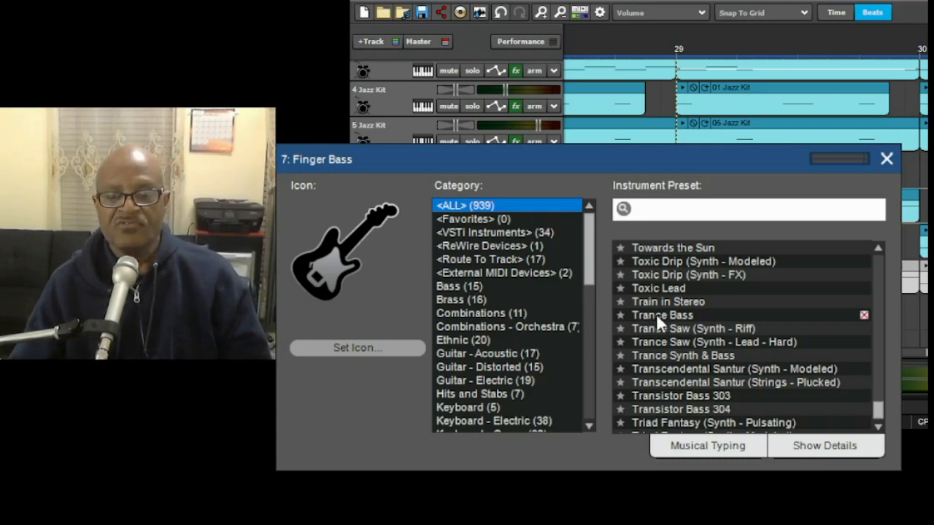
Filter the presets to the Bass category and compare its entries with the full list
click(460, 288)
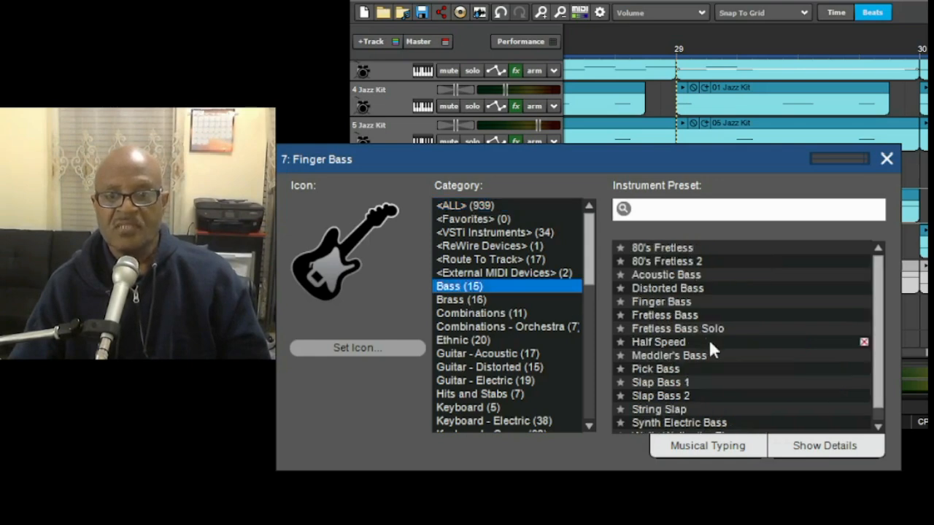
scroll(707, 365, down, 1)
scroll(704, 382, up, 1)
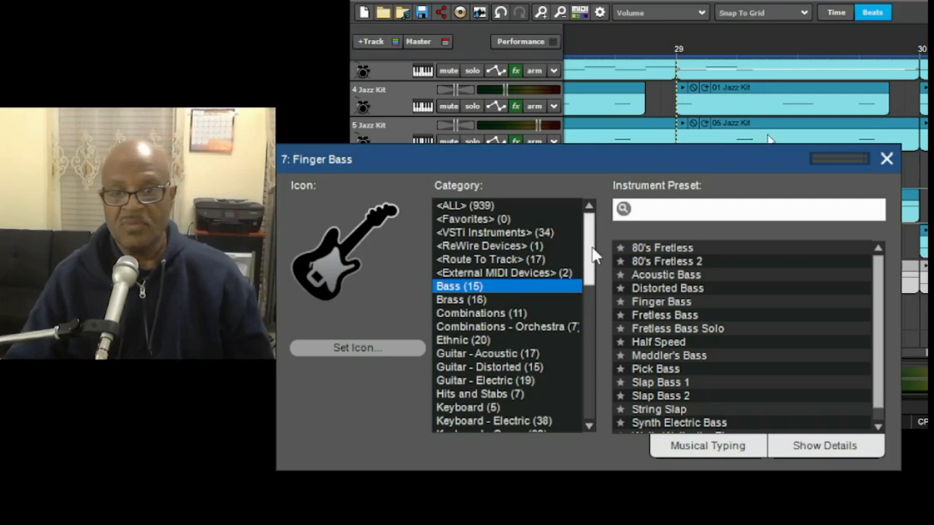
Show all categories and look for bass sounds among the M presets, around Mean Saw Bass and Mega Bass Filter Sweep
click(485, 205)
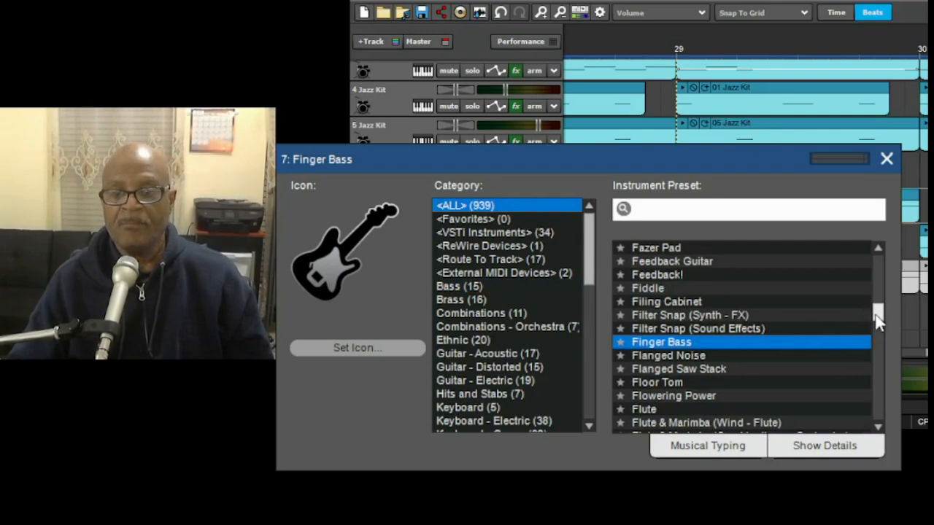
drag(878, 321, 878, 350)
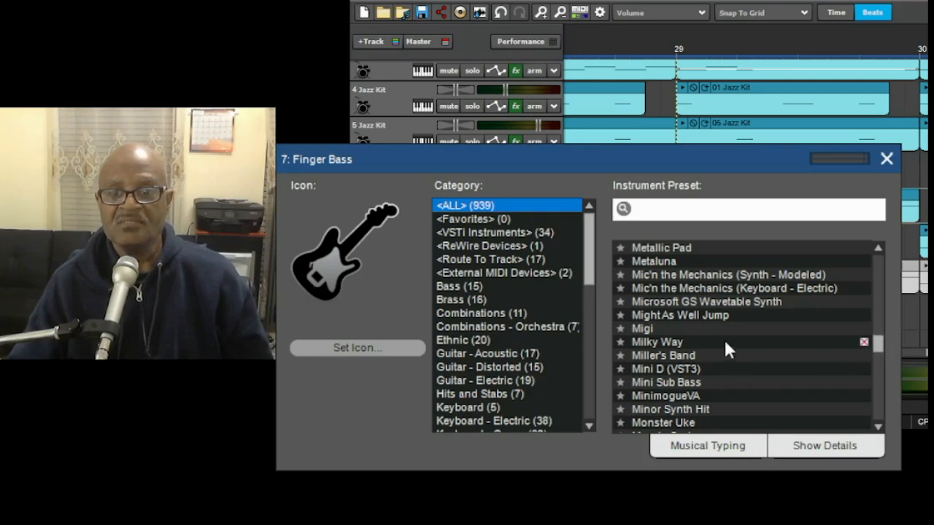
scroll(724, 338, up, 4)
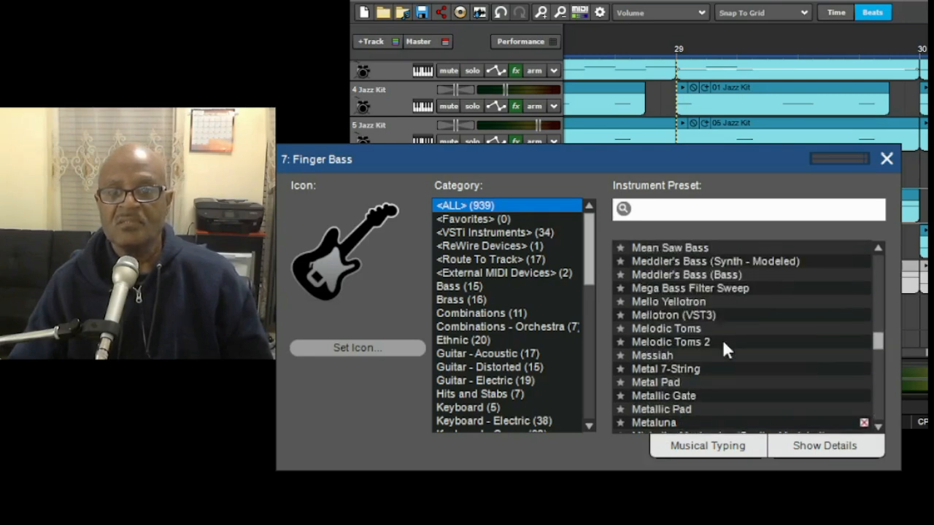
scroll(723, 339, up, 1)
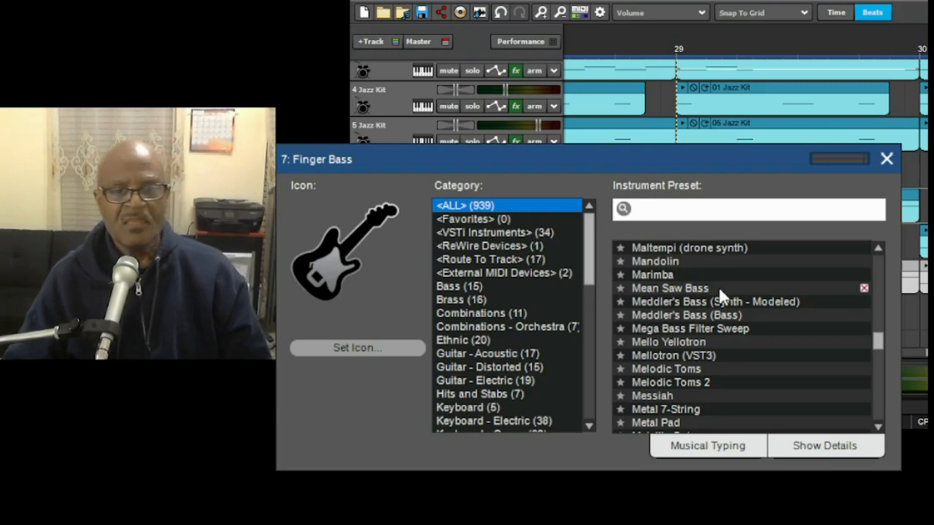
Switch to the Bass category and check its list from 80's Fretless through Waits Walks the Floor
click(463, 287)
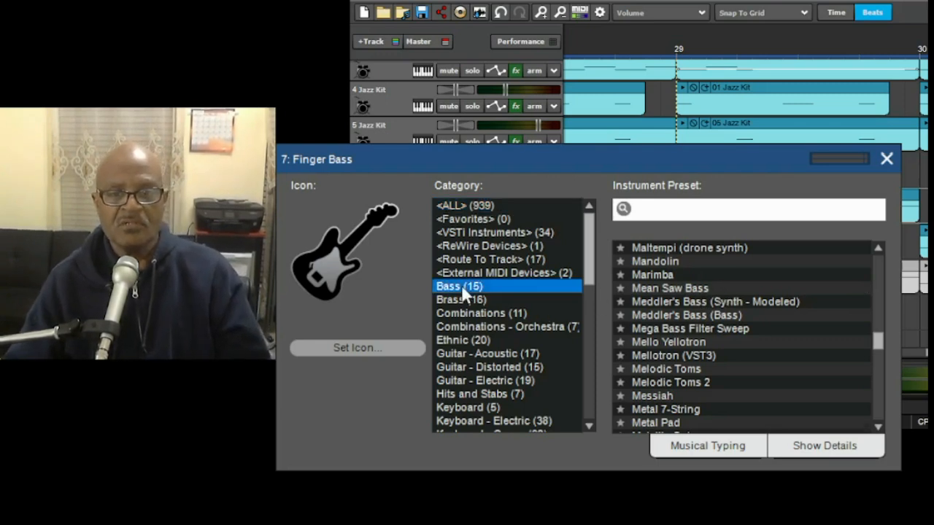
scroll(693, 365, down, 1)
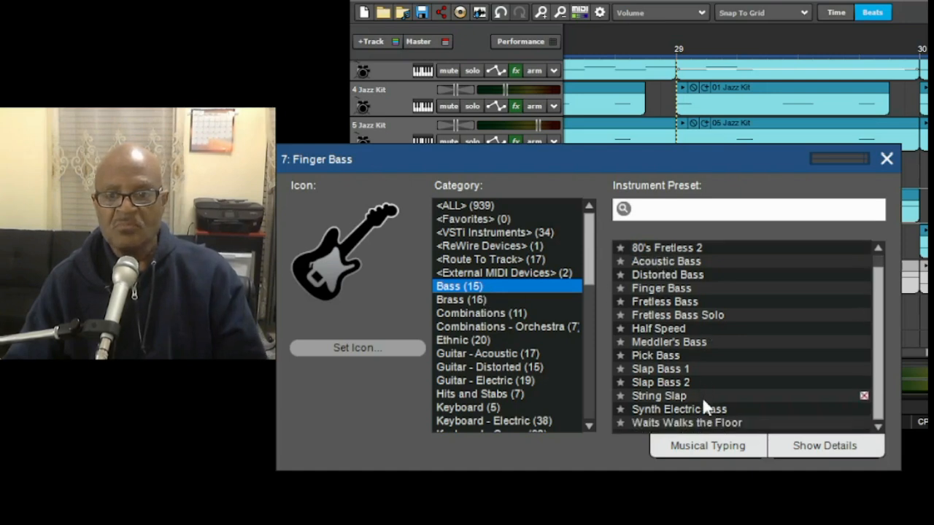
scroll(681, 372, up, 1)
scroll(680, 355, down, 1)
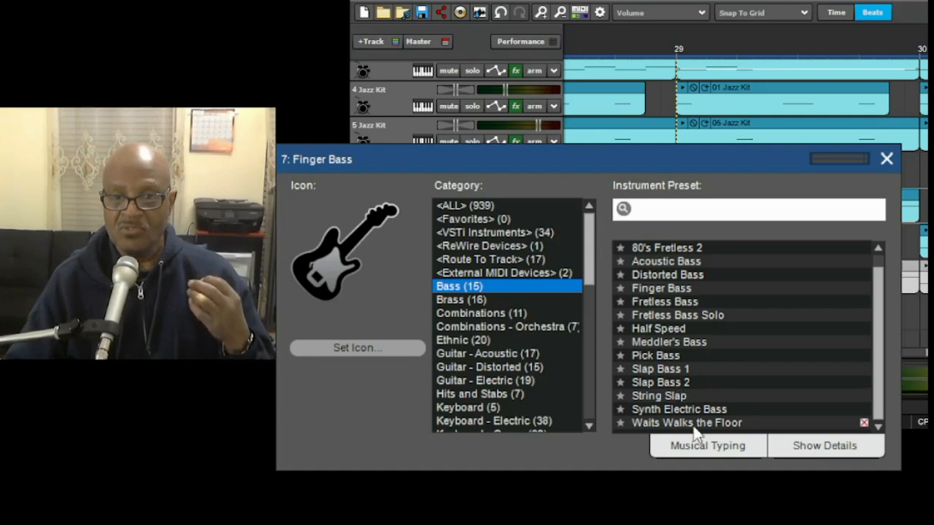
scroll(694, 427, up, 1)
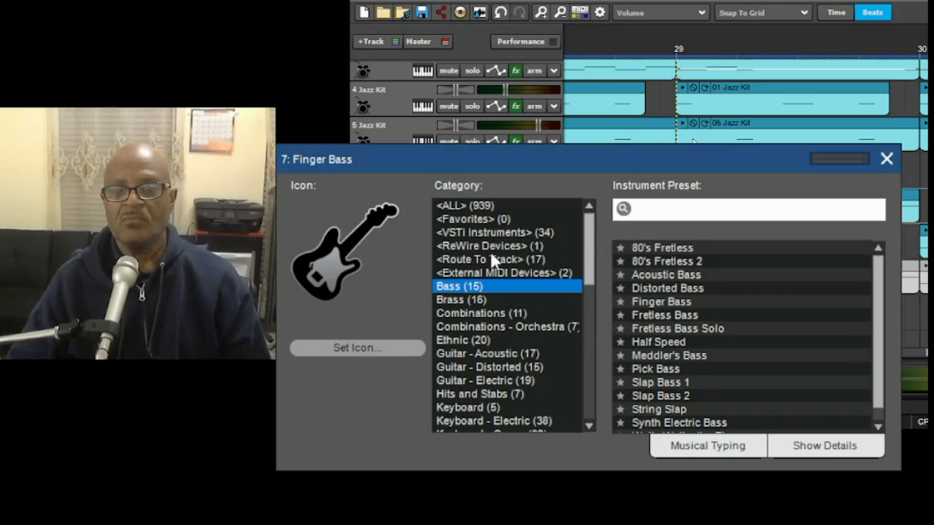
Display all categories and examine the E and F presets surrounding Finger Bass for further bass sounds
click(453, 207)
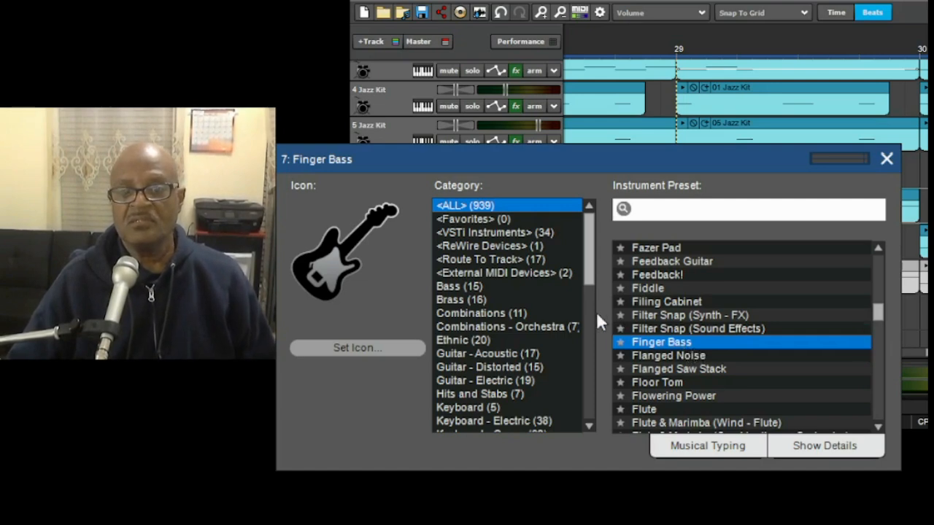
scroll(737, 348, down, 7)
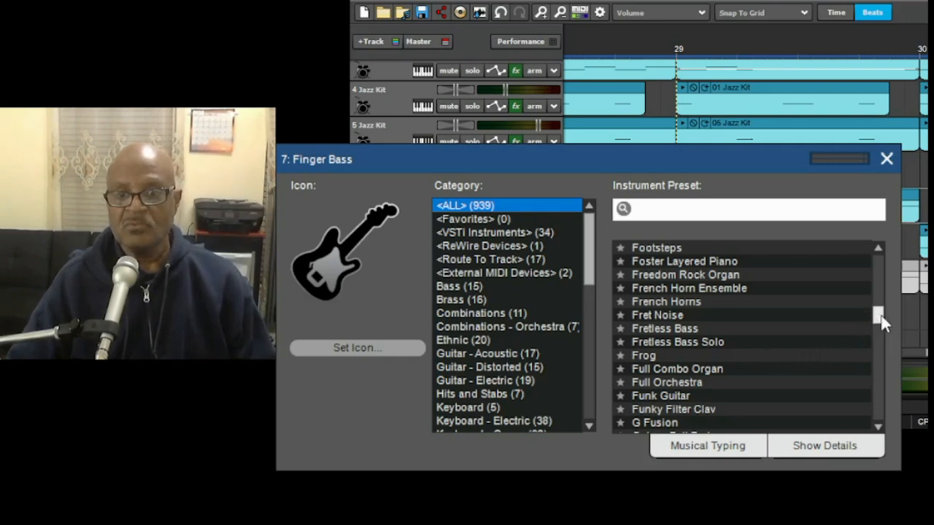
mouse_move(879, 317)
mouse_down()
mouse_move(882, 331)
mouse_move(883, 315)
mouse_up()
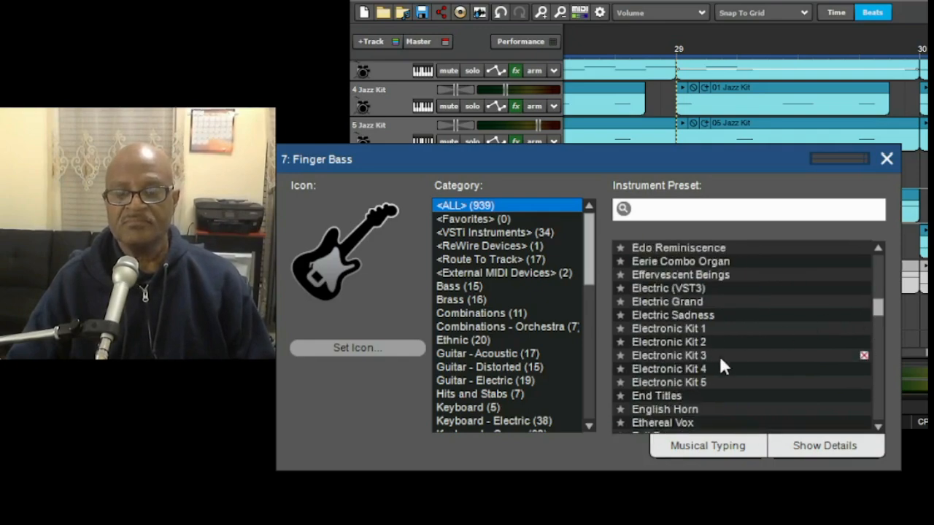
scroll(688, 373, down, 6)
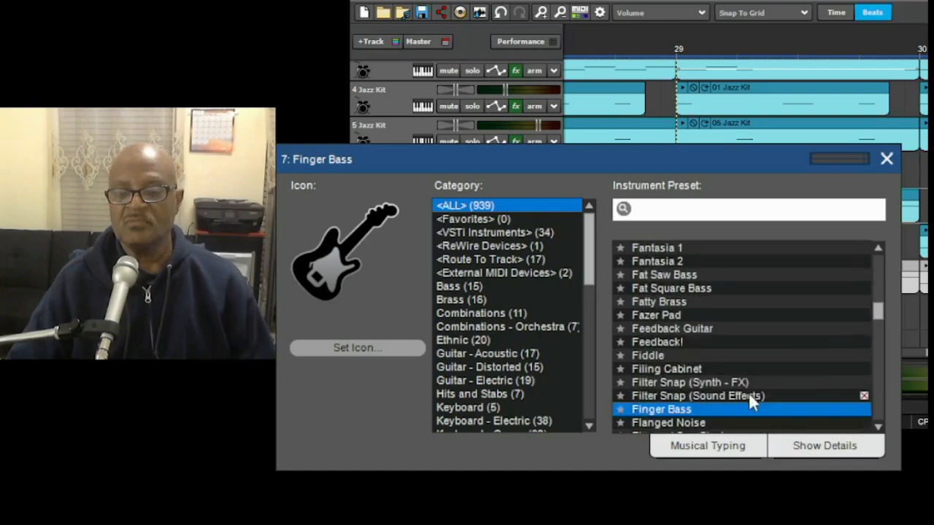
scroll(716, 379, down, 2)
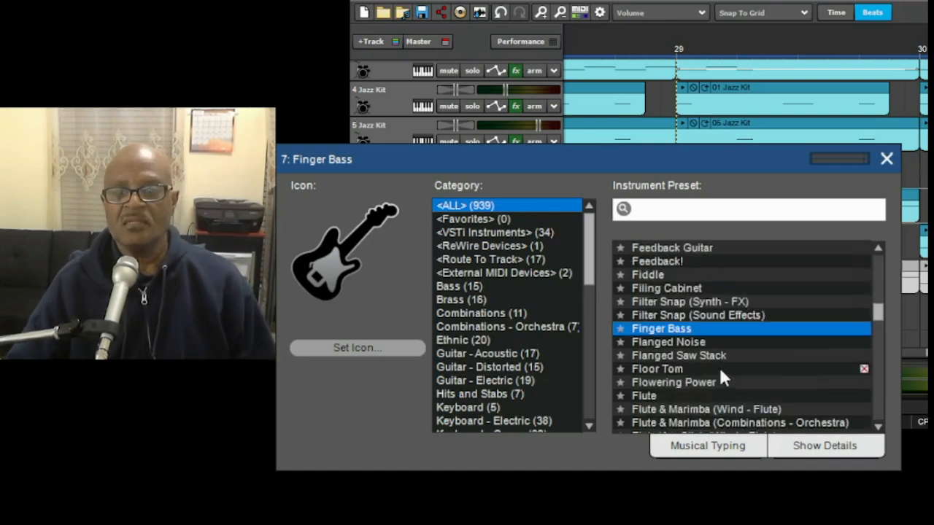
scroll(711, 369, down, 1)
scroll(711, 368, down, 1)
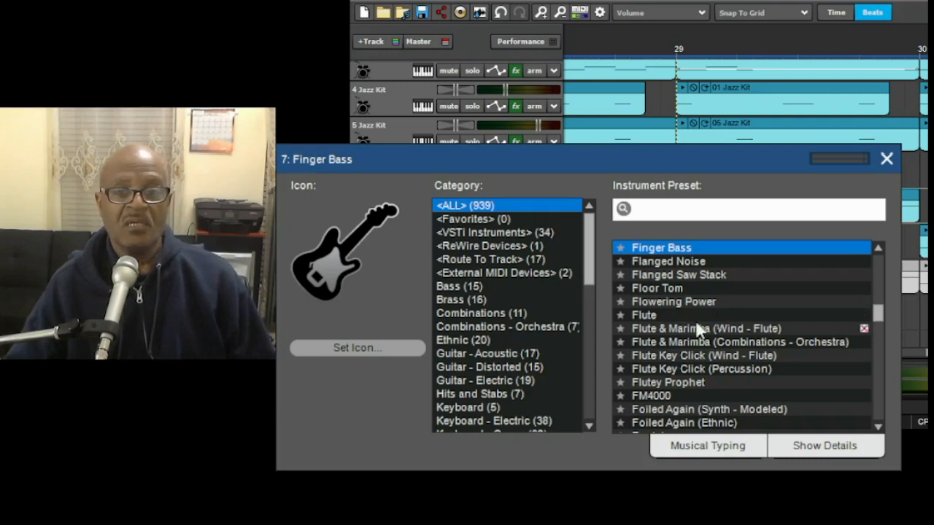
scroll(711, 315, up, 2)
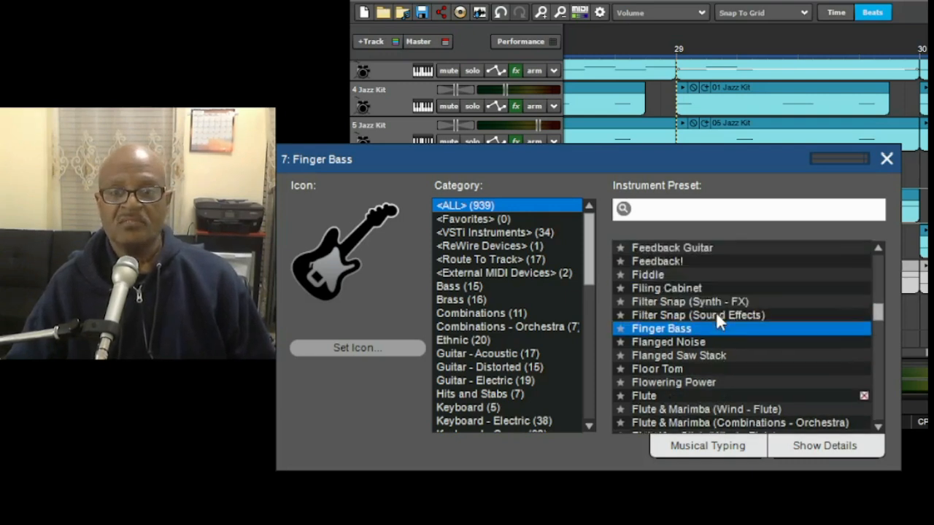
Look through the remaining presets for bass sounds, especially those around Tuff Bass, Trance Bass and Techno Bass, and close the preset window
scroll(713, 321, down, 13)
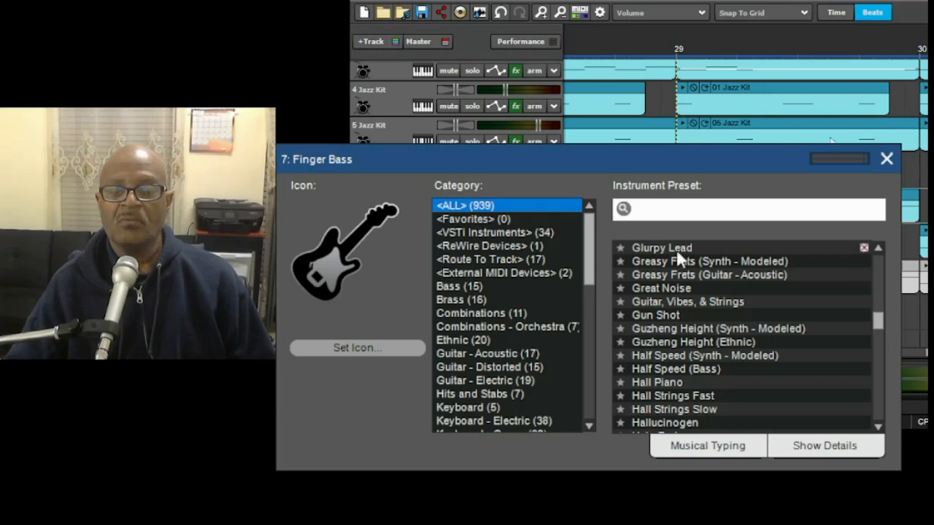
drag(878, 327, 878, 419)
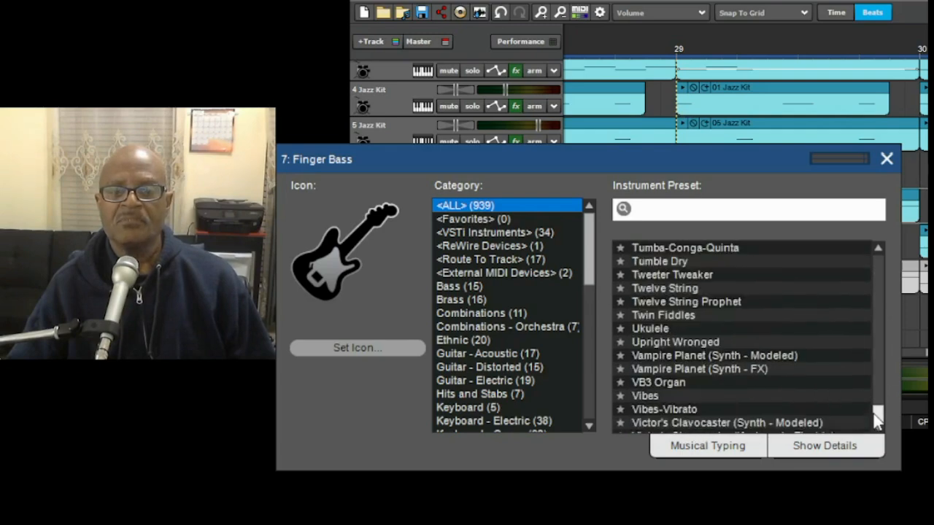
scroll(684, 362, up, 3)
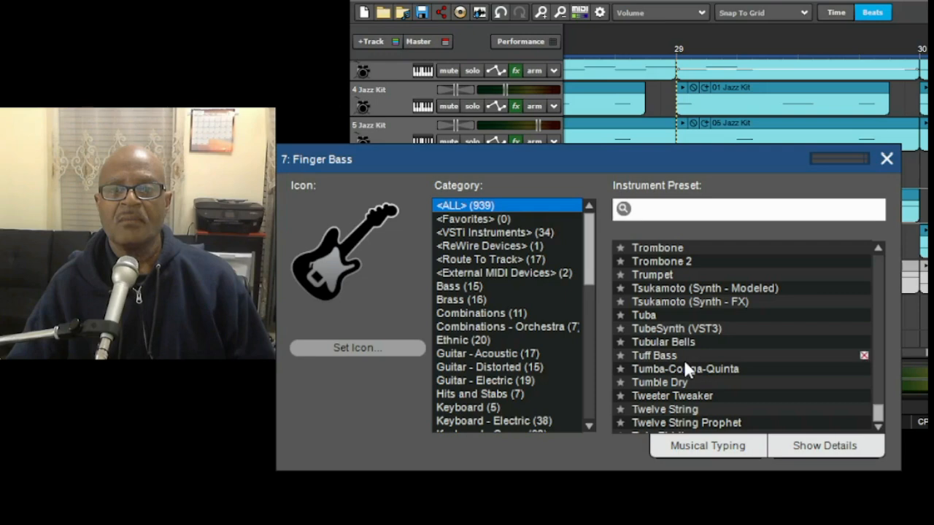
scroll(682, 362, up, 2)
scroll(675, 360, up, 10)
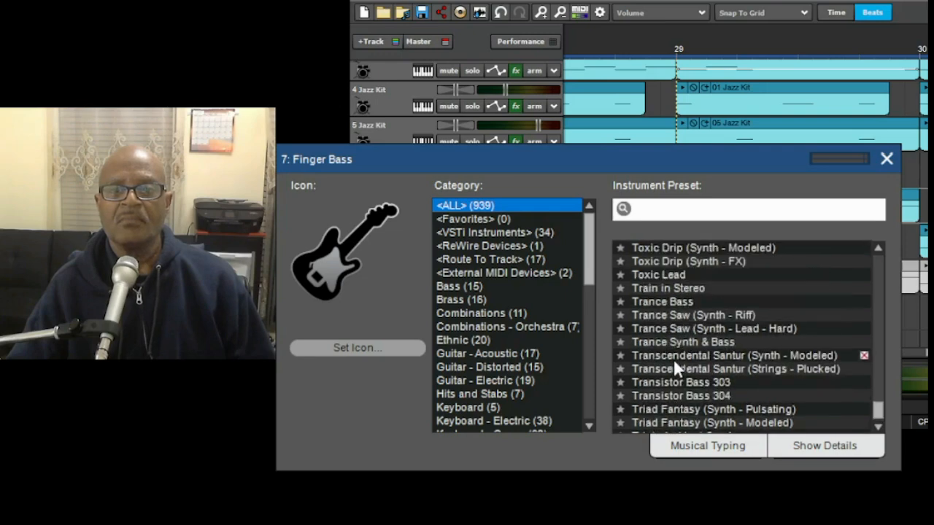
scroll(670, 365, up, 3)
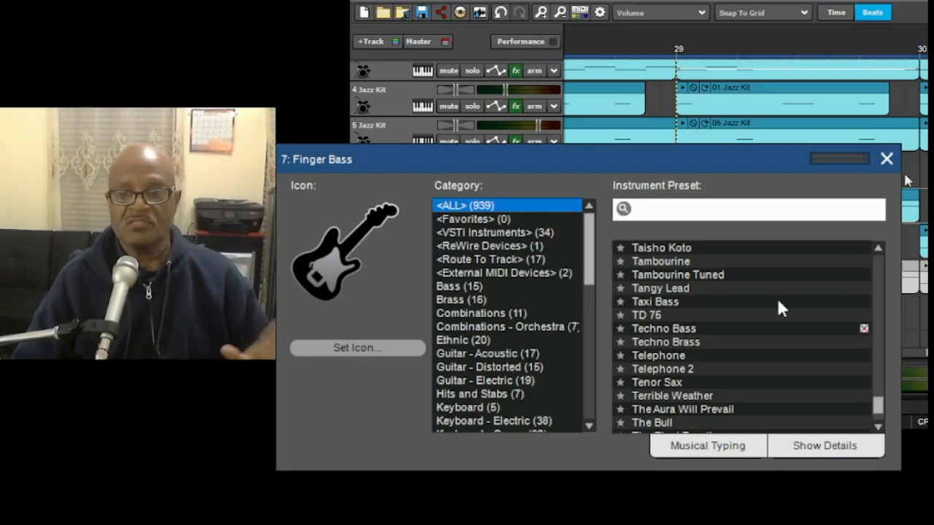
click(887, 159)
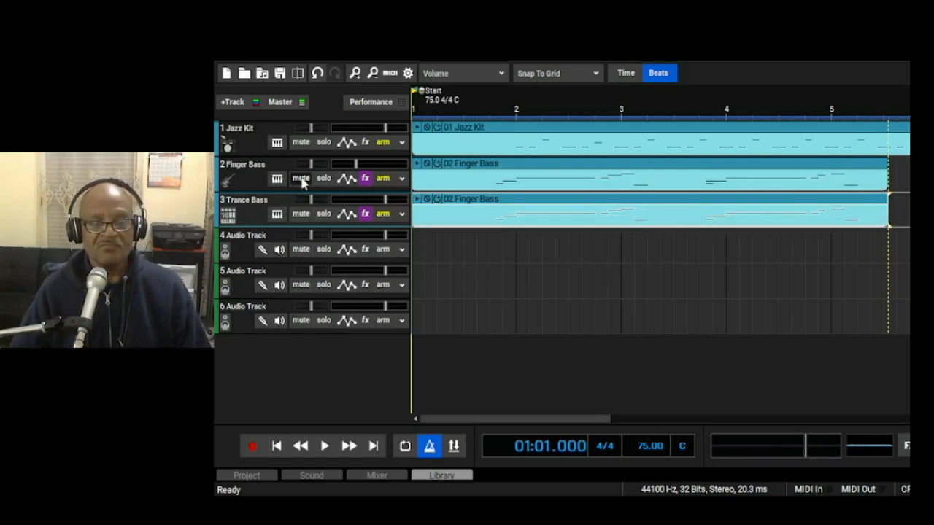
Mute the Trance Bass track and play the project from the start to hear the Finger Bass with the drums
click(301, 214)
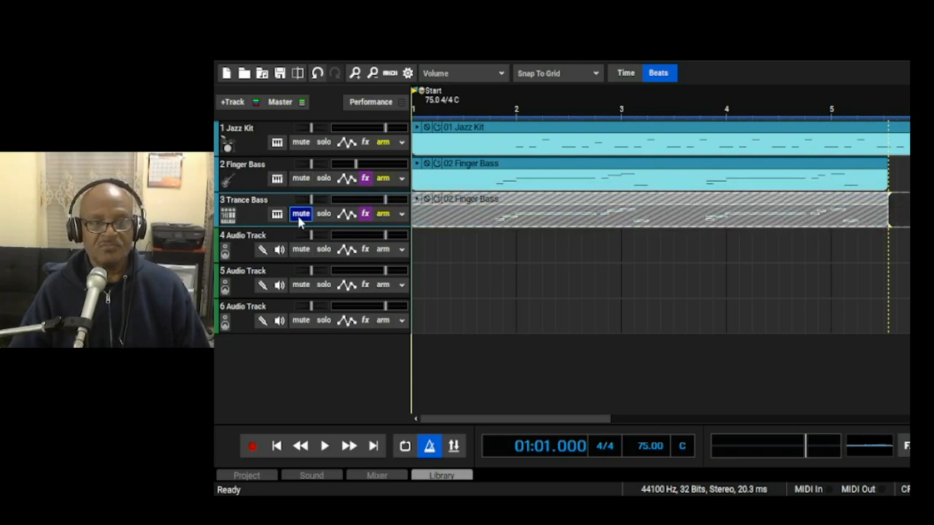
click(326, 447)
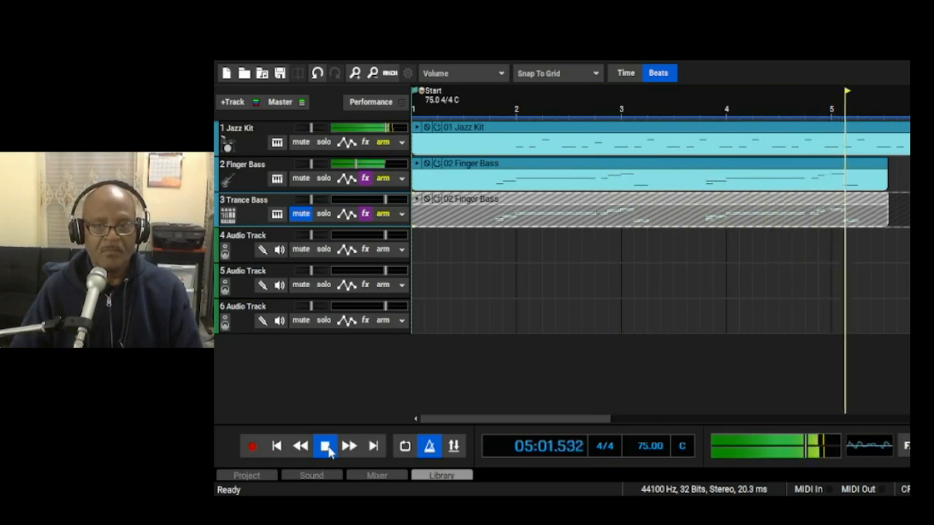
click(327, 448)
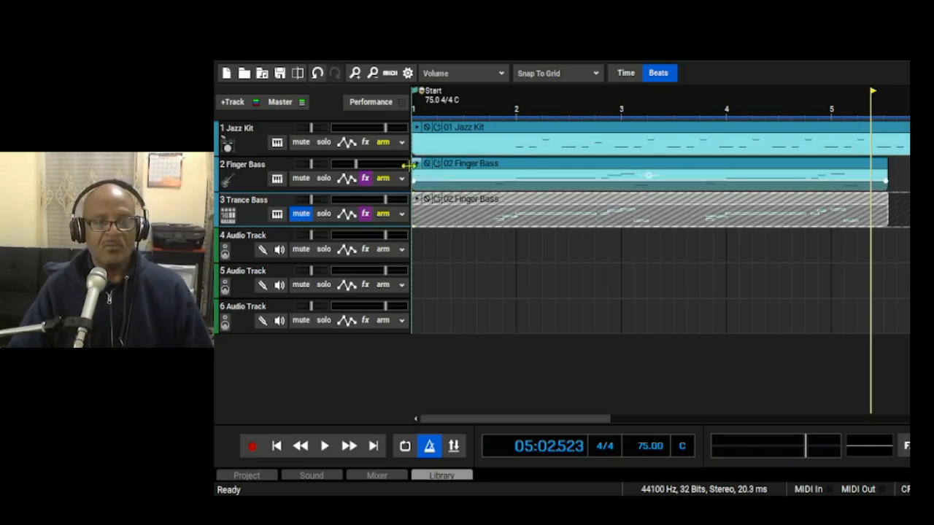
Mute Finger Bass, unmute Trance Bass, and play the project from 01:03.500 to hear the Trance Bass line
click(302, 182)
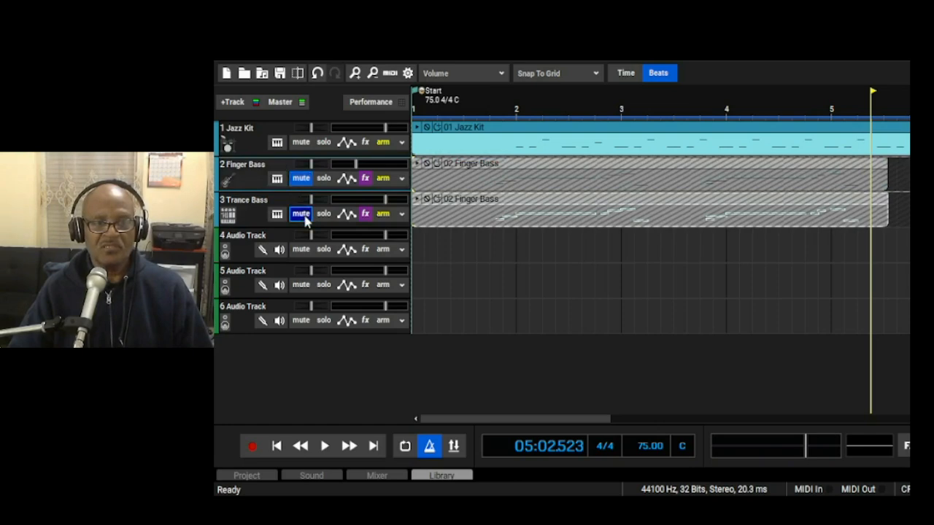
click(302, 212)
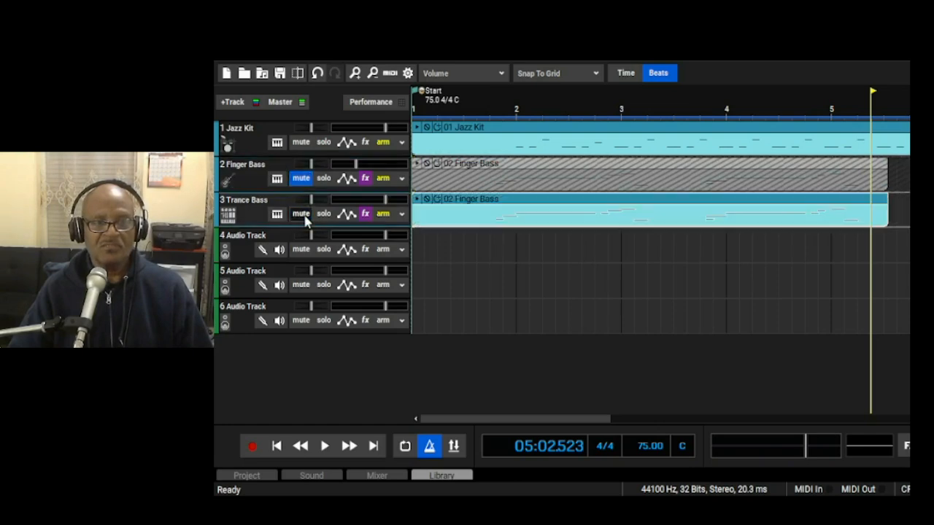
click(514, 114)
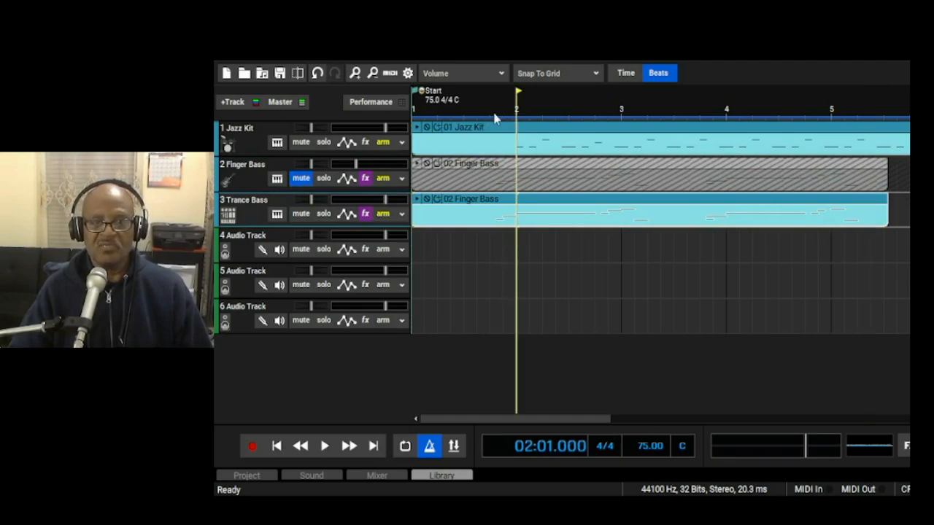
click(493, 114)
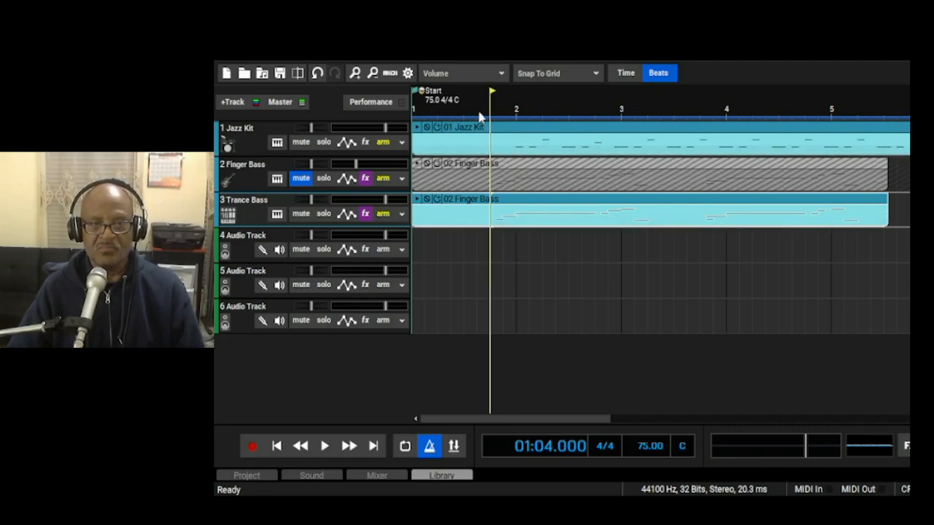
click(481, 114)
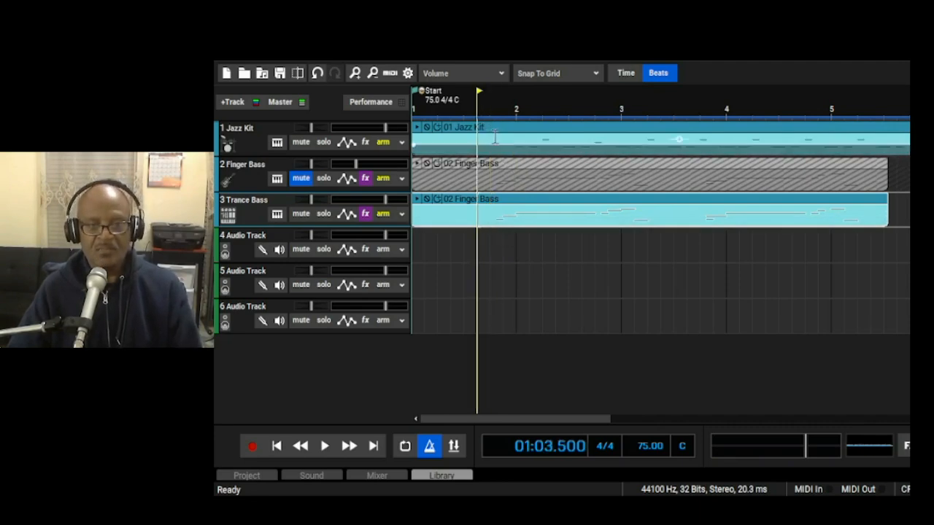
key(space)
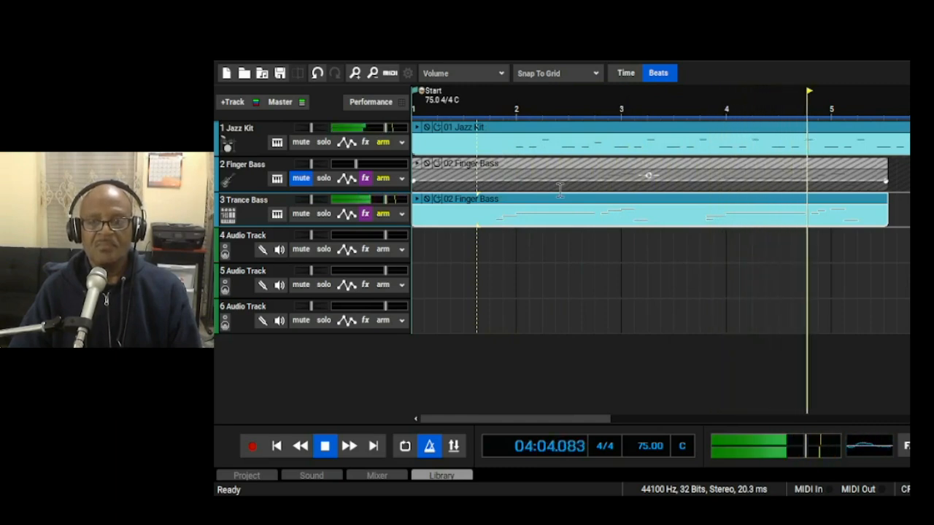
key(space)
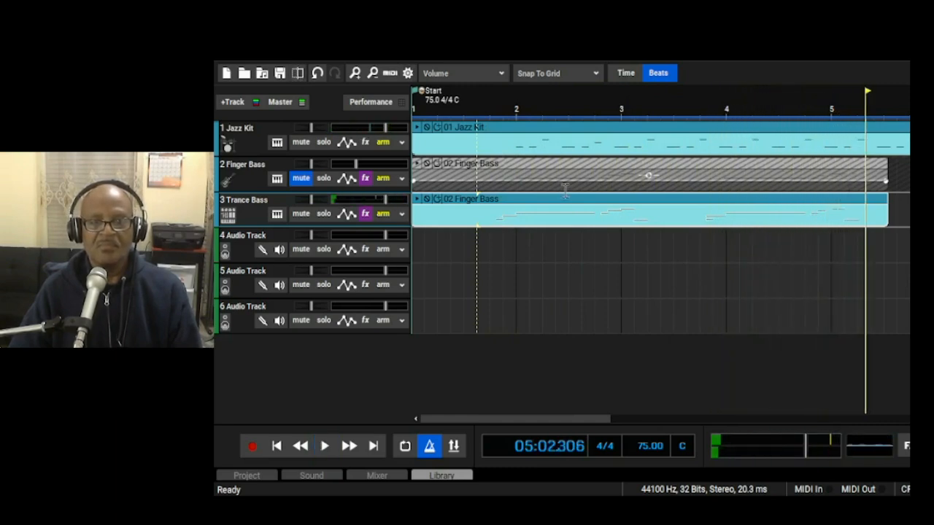
Audition the Trance Bass clip by itself, and play it together with the Jazz Kit from 01:04.000
click(495, 113)
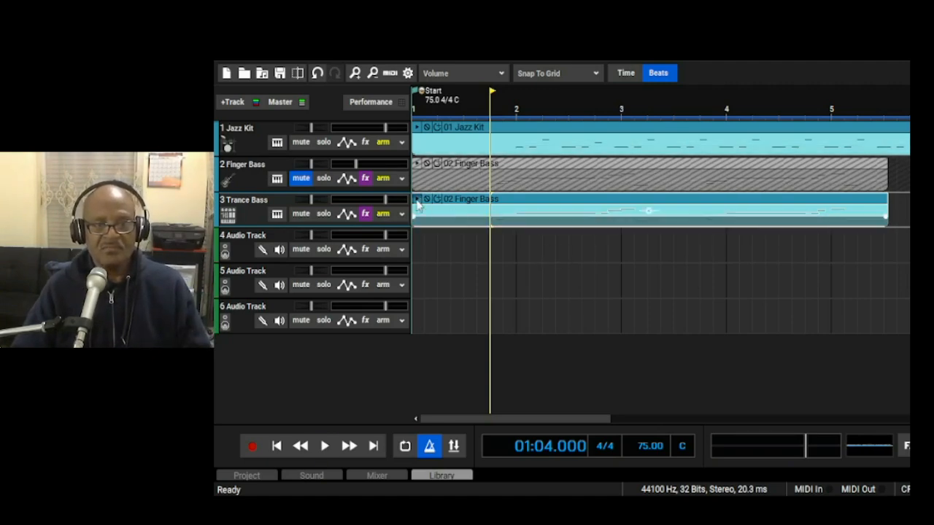
key(space)
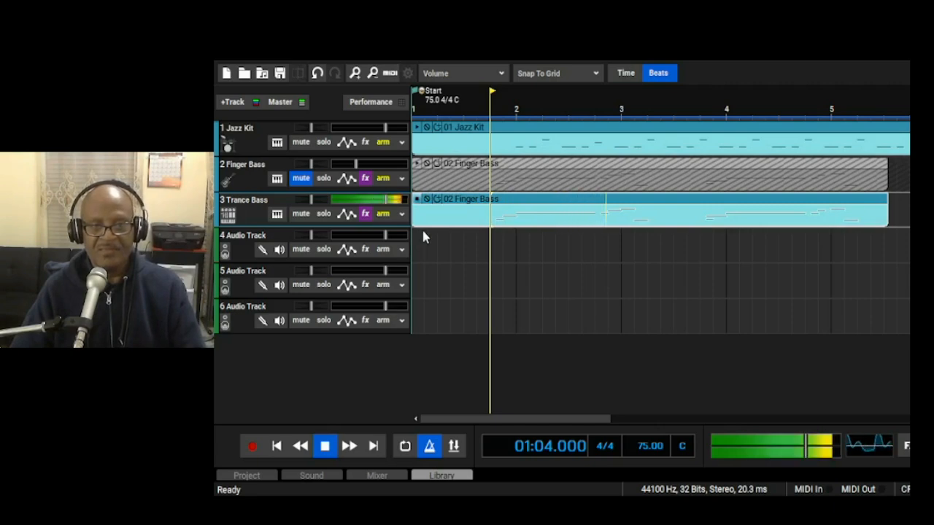
key(space)
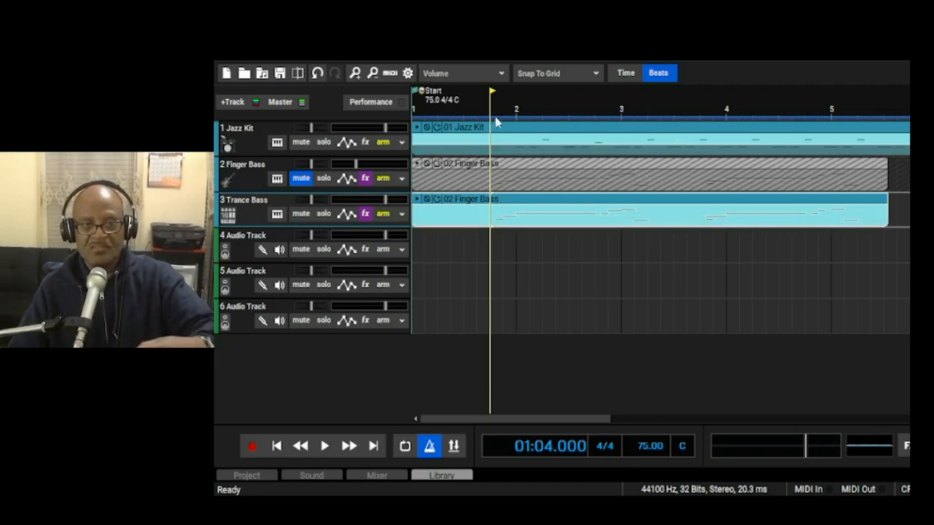
key(space)
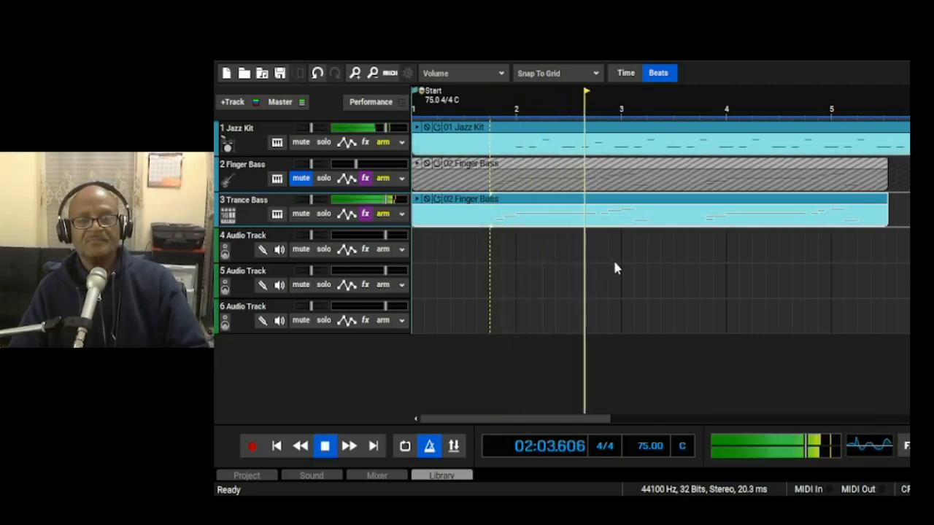
key(space)
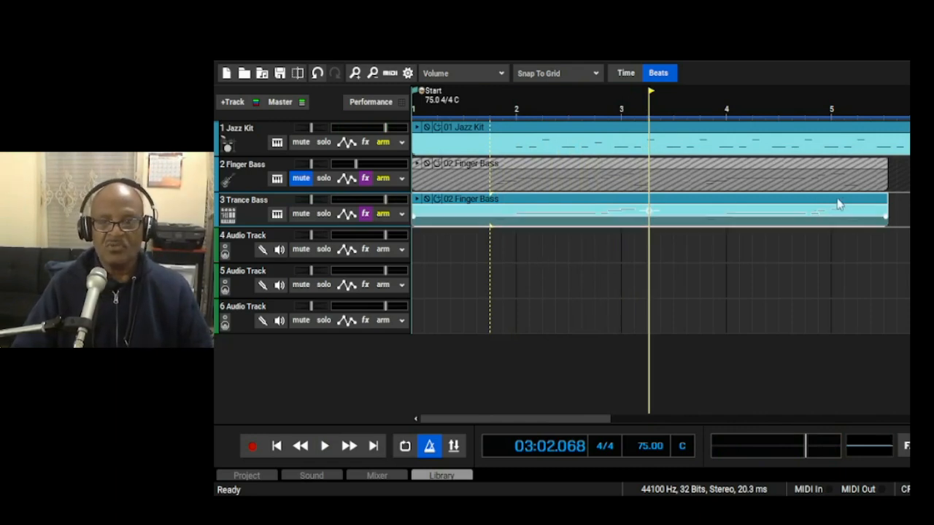
Split the Trance Bass clip at 03:03.000 and unmute the Finger Bass track
click(675, 202)
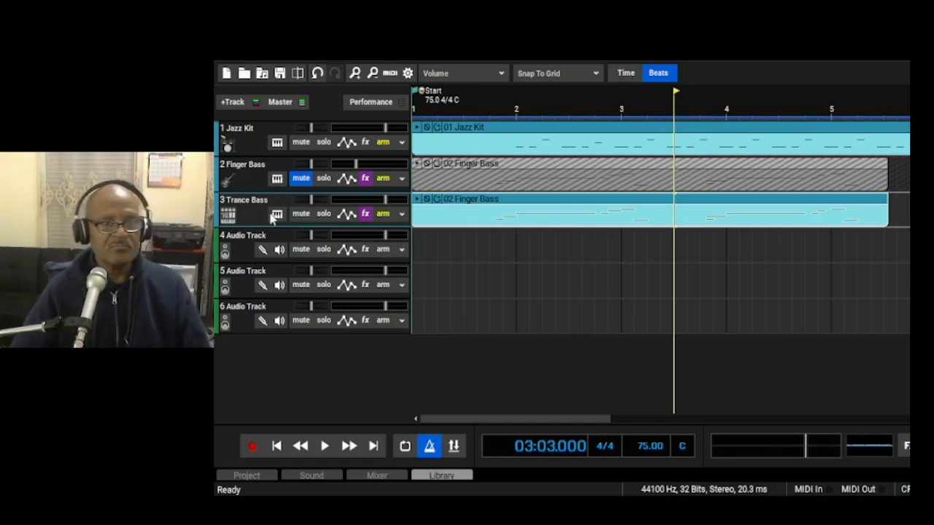
key(ctrl+t)
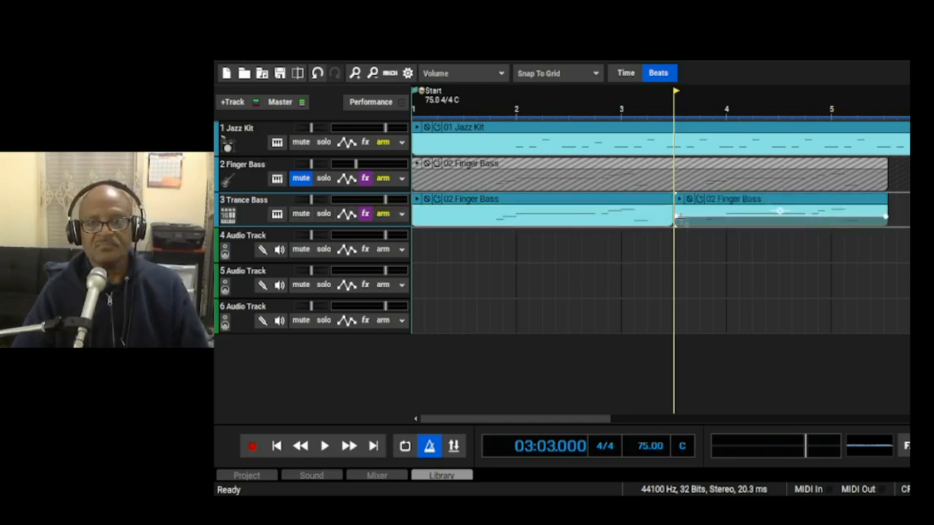
click(705, 165)
click(302, 180)
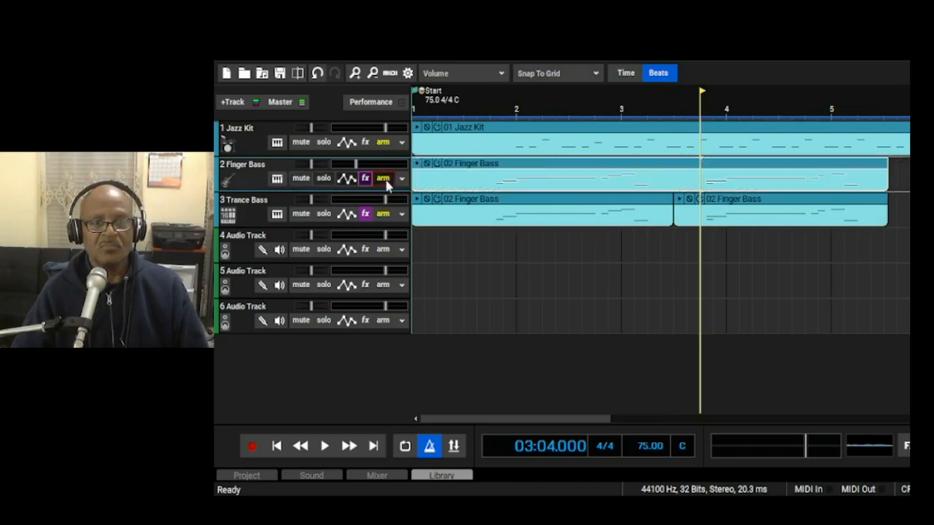
Replace the Finger Bass track's clip with copies of the two split Trance Bass clips, pasted at 01:01.000
click(588, 171)
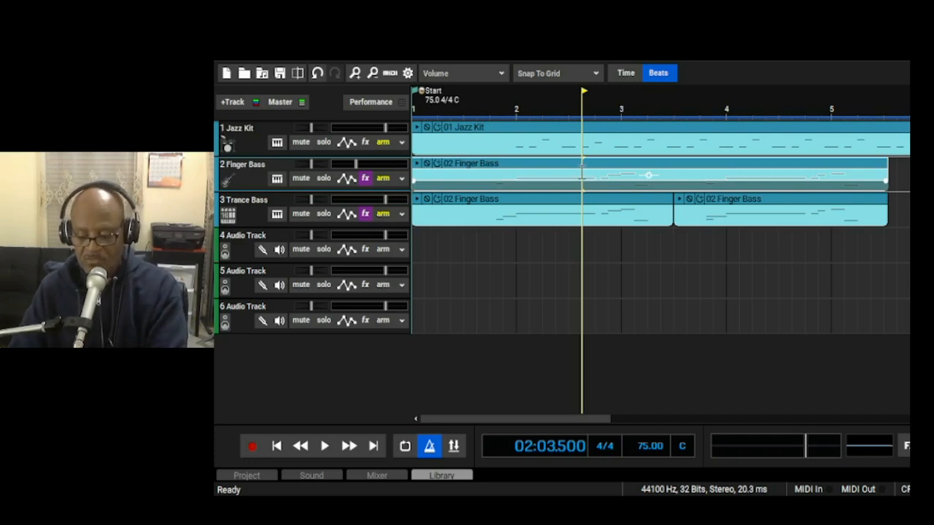
key(Delete)
click(605, 199)
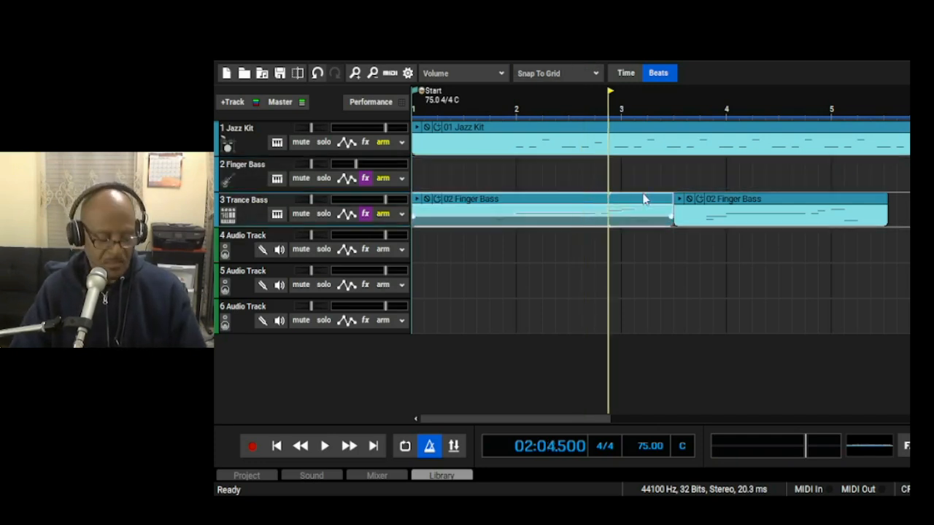
click(783, 204)
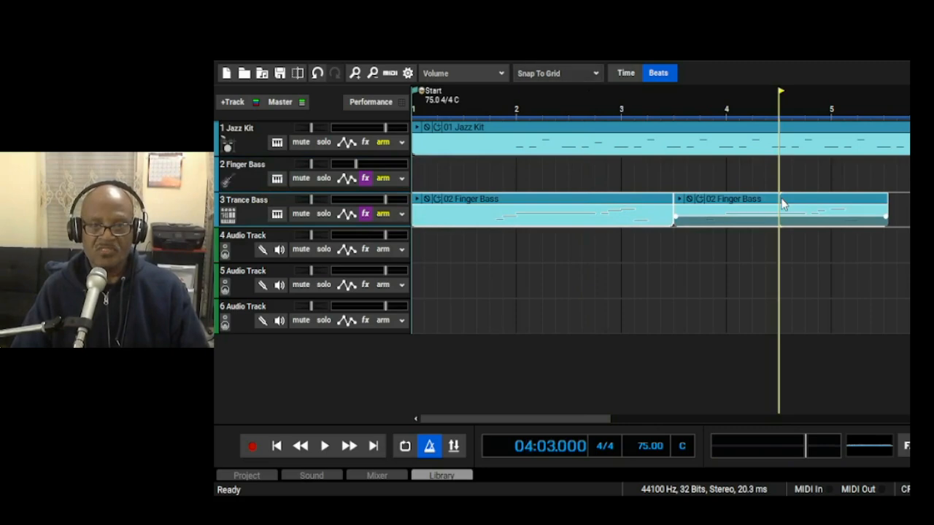
click(417, 174)
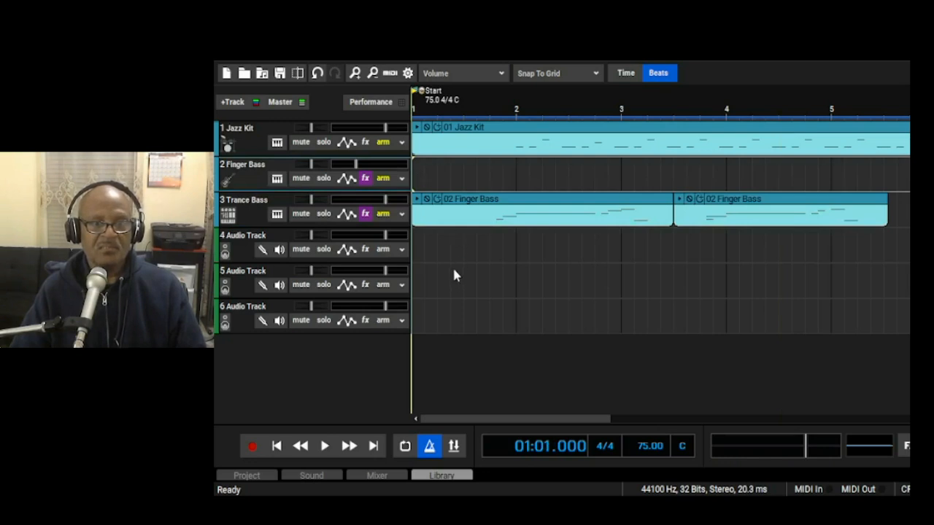
key(ctrl+v)
click(713, 264)
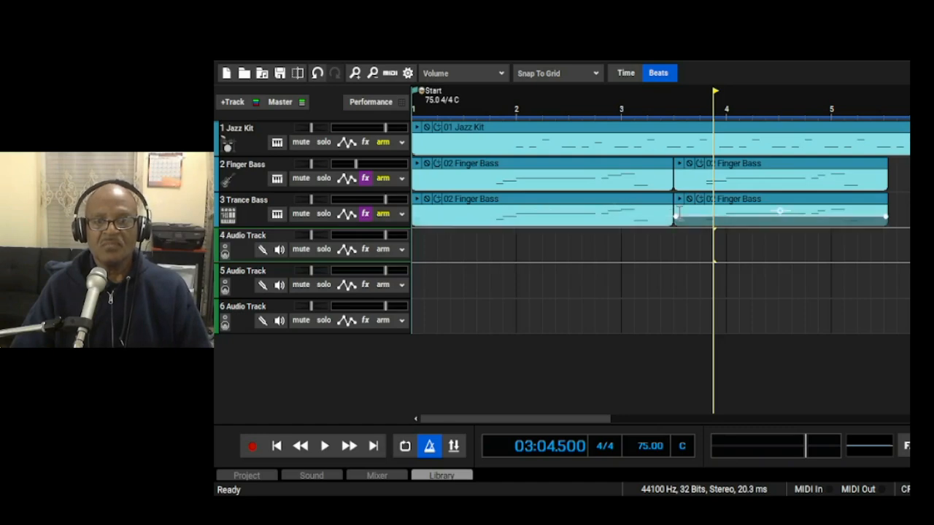
Trim the second Trance Bass clip to the short phrase just after bar 5, and end the second Finger Bass clip where it begins
drag(675, 213, 841, 219)
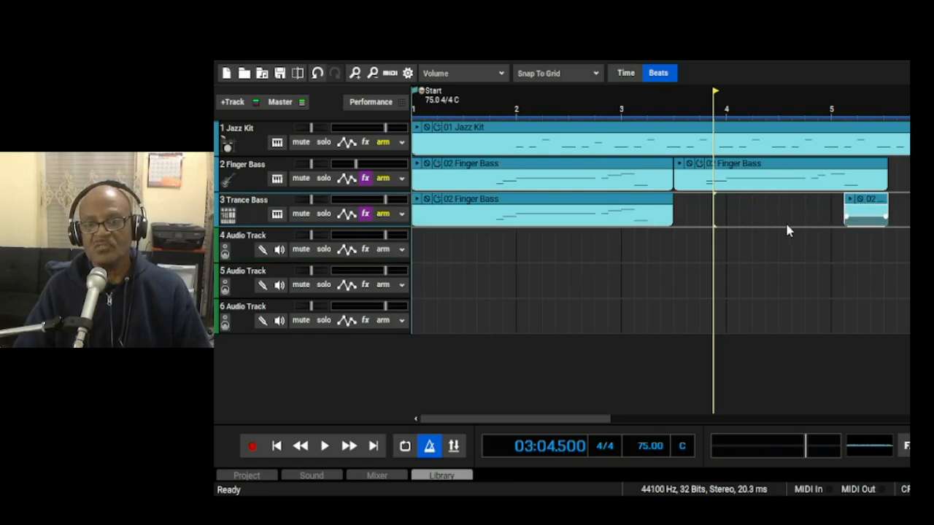
scroll(787, 231, up, 2)
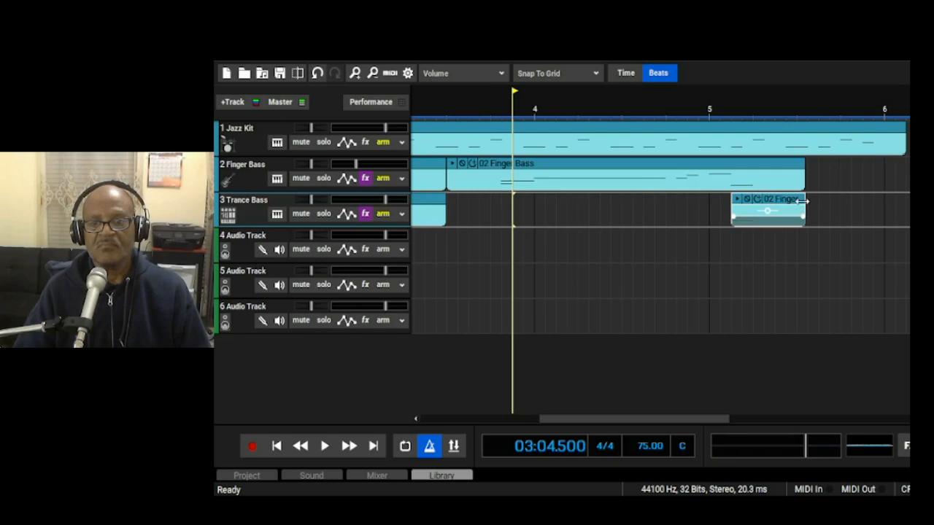
drag(803, 201, 784, 202)
click(719, 251)
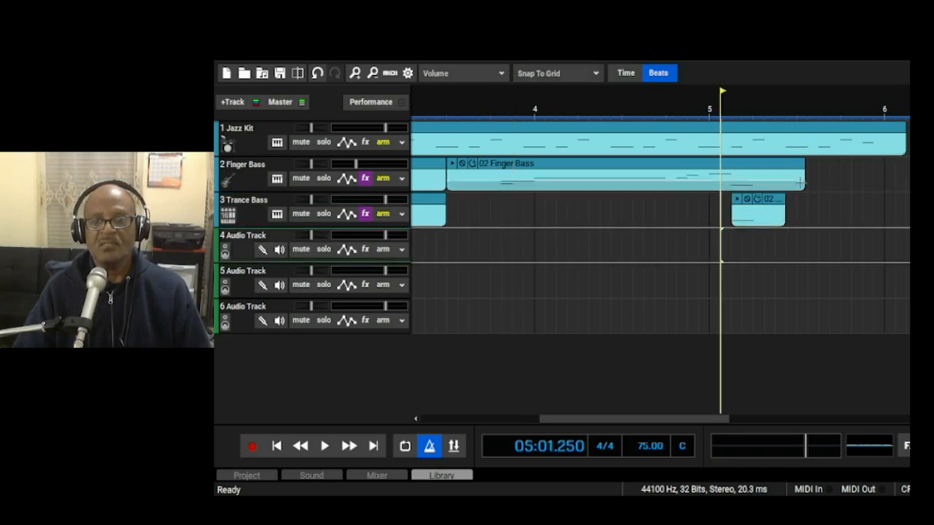
drag(803, 170, 723, 188)
click(701, 228)
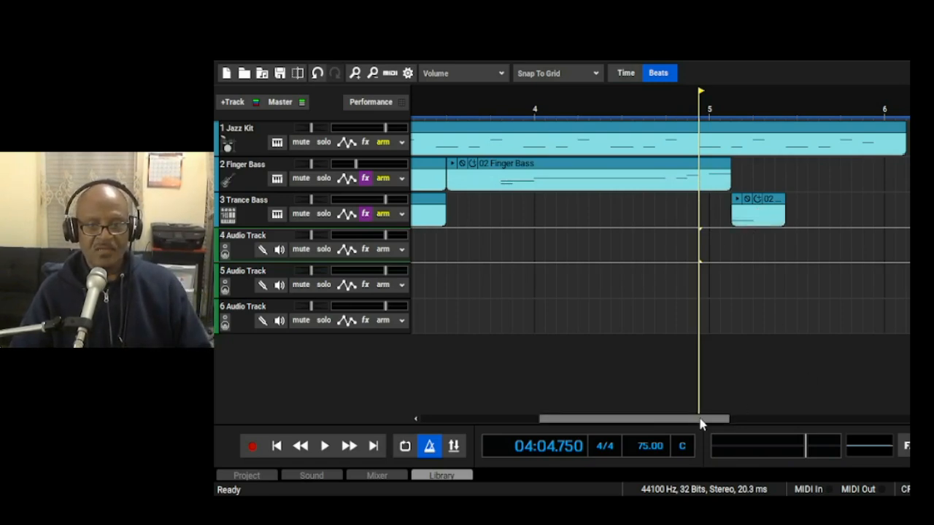
Shorten the end of the first Trance Bass clip to about the second beat of bar 3
drag(700, 423, 582, 425)
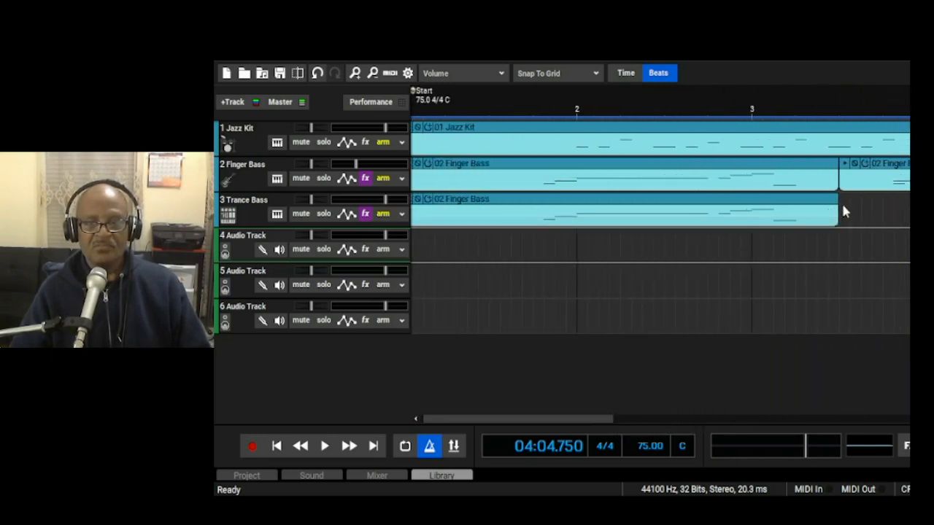
drag(839, 208, 795, 213)
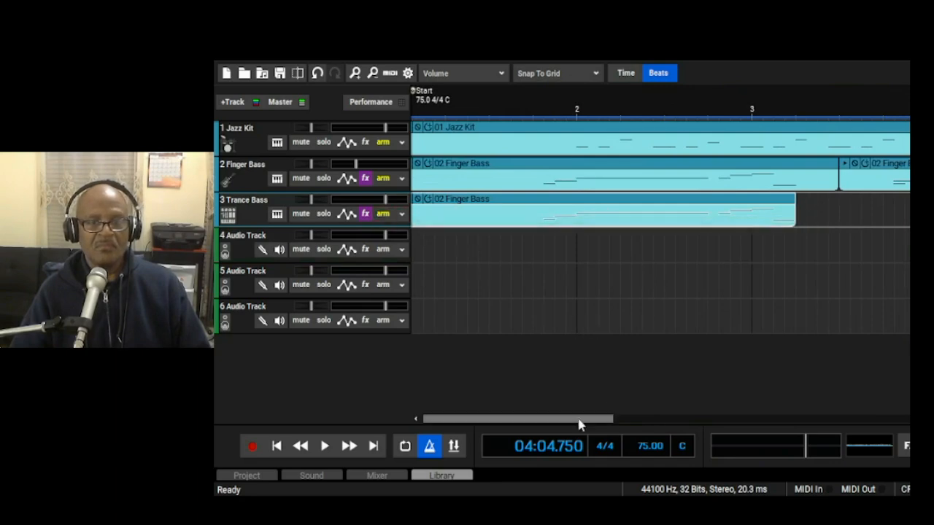
Trim the start of the first Trance Bass clip so only its short last note just after bar 3 remains
drag(580, 424, 565, 423)
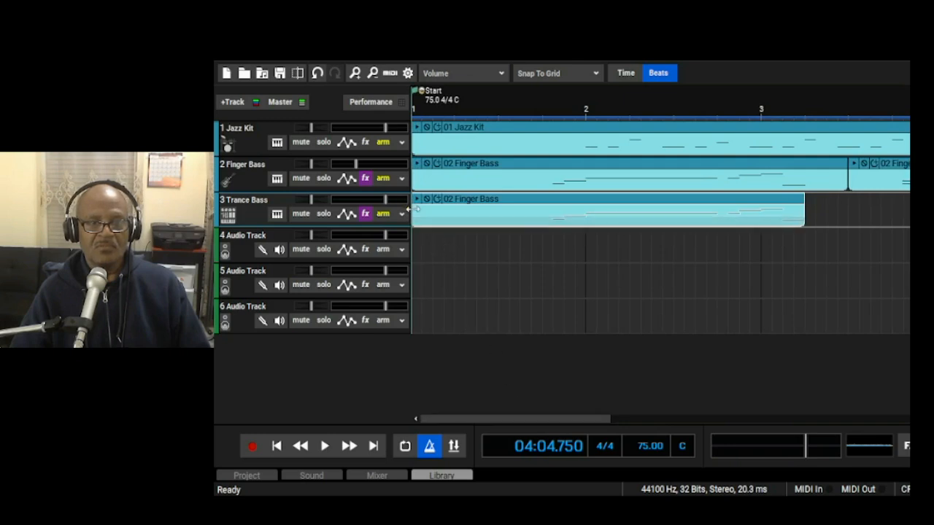
drag(414, 218, 780, 210)
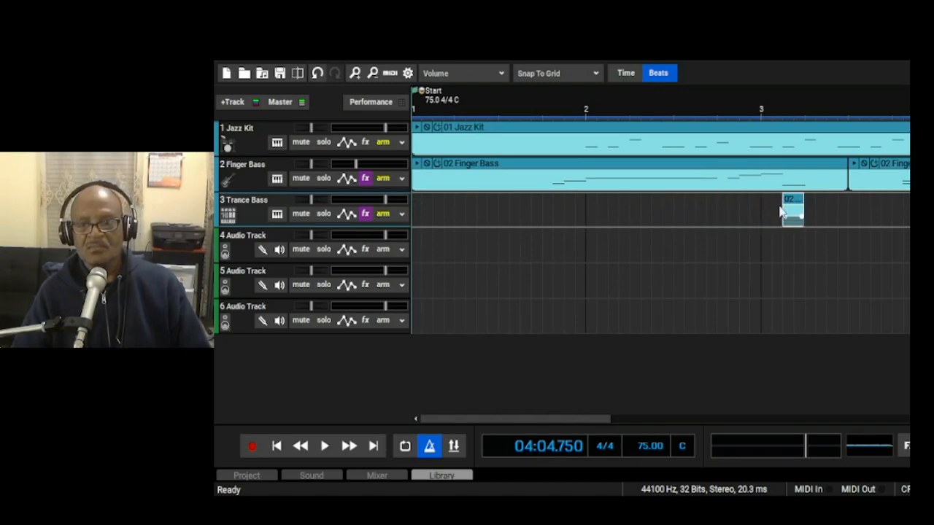
click(739, 225)
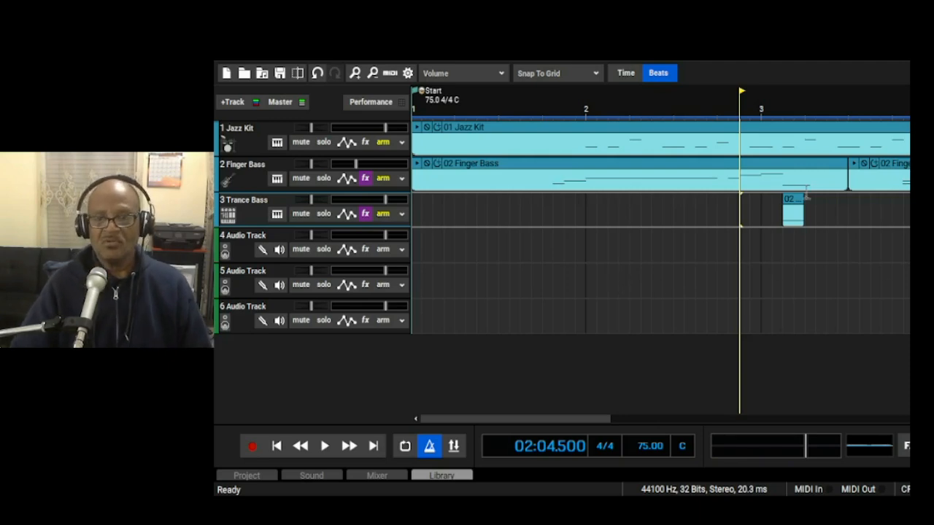
Shorten the first Finger Bass clip so it ends where the short Trance Bass clip begins, just after bar 3
double_click(844, 176)
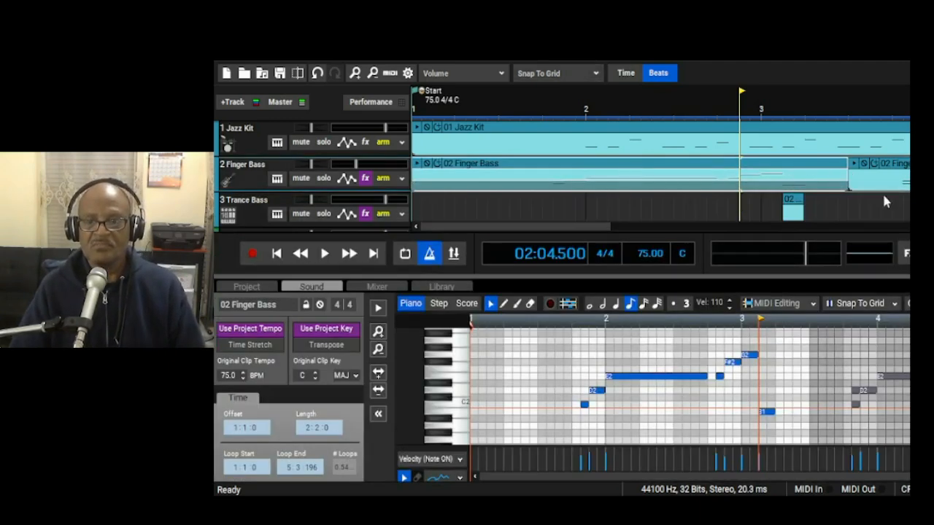
key(alt+2)
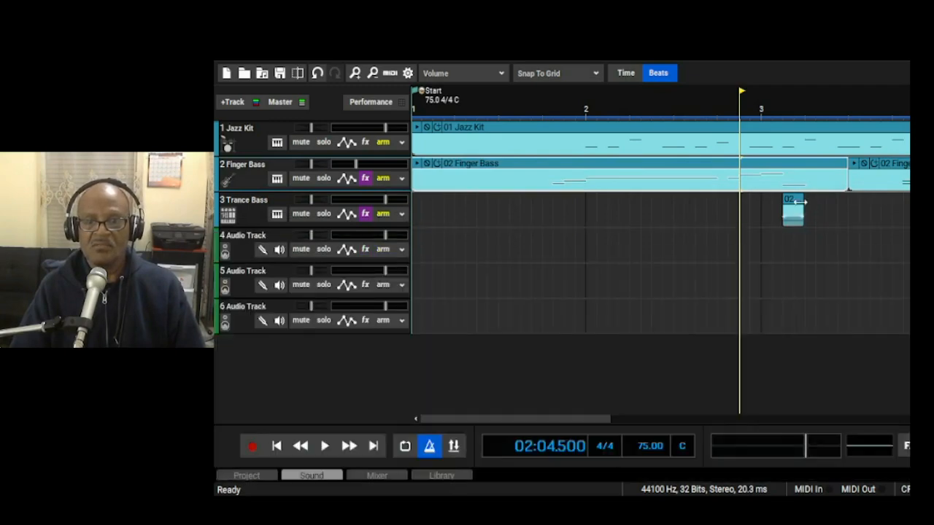
drag(845, 175, 781, 186)
click(731, 231)
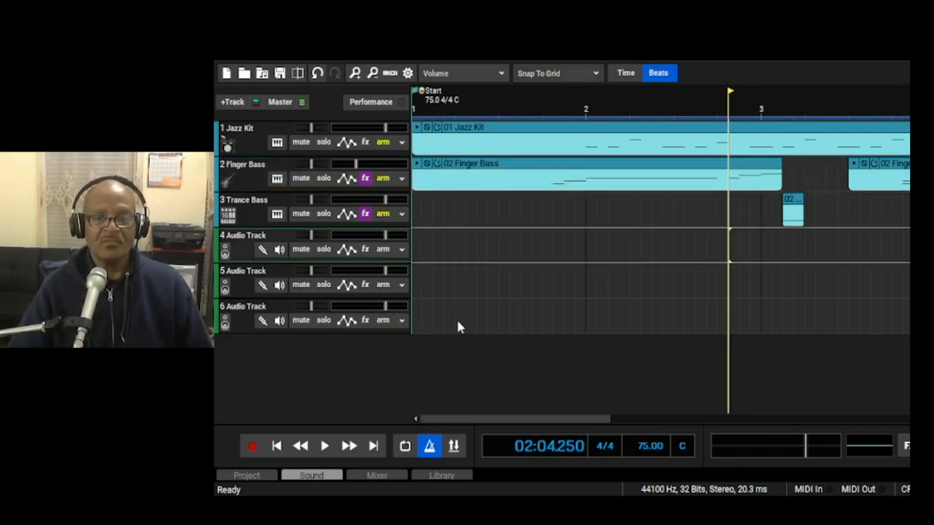
Play the arrangement from 01:04.250 through the first handover from Finger Bass to Trance Bass, then stop
click(554, 115)
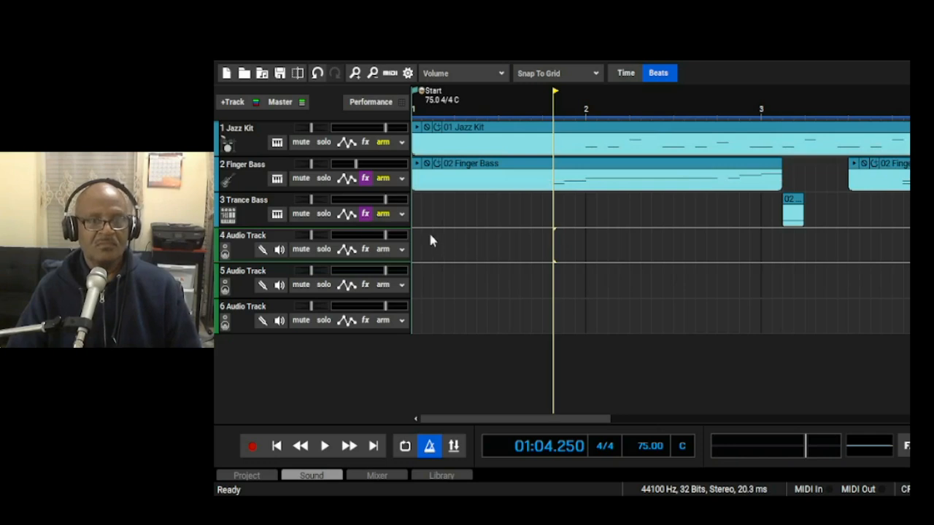
key(space)
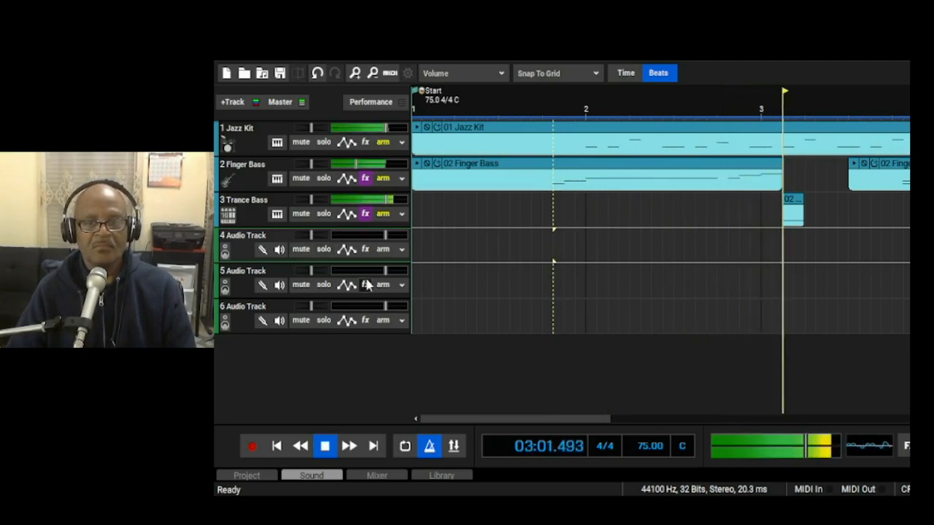
key(space)
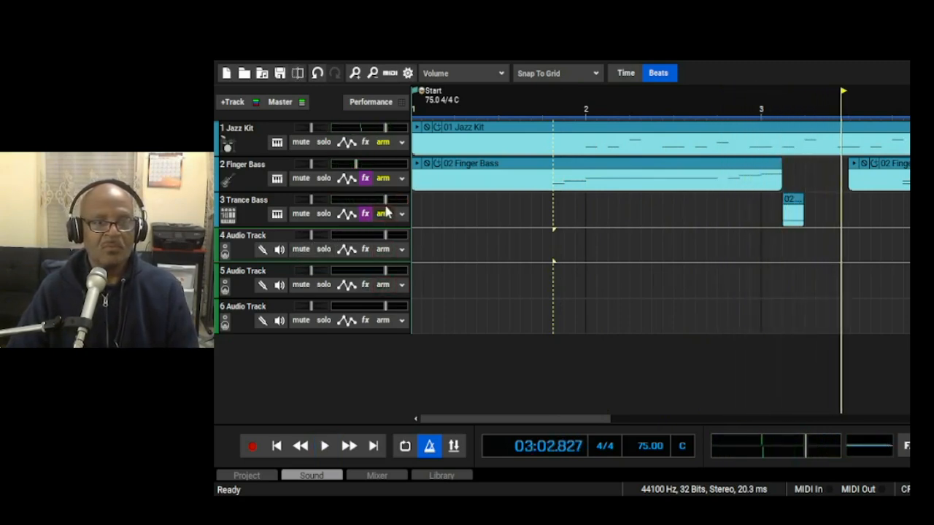
Lower the Trance Bass track's volume to near the Finger Bass level and play from 01:04.250 past both Trance Bass clips
click(385, 200)
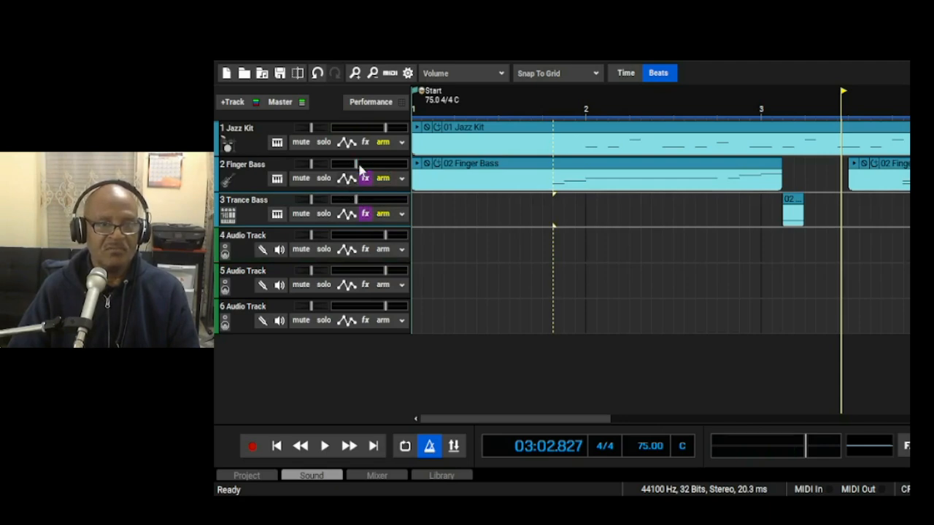
drag(569, 117, 552, 124)
key(space)
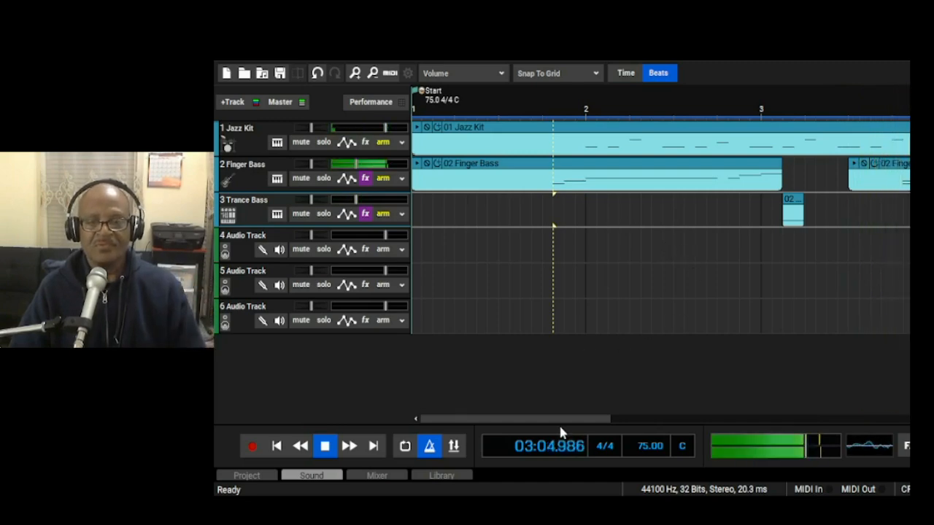
drag(565, 420, 679, 422)
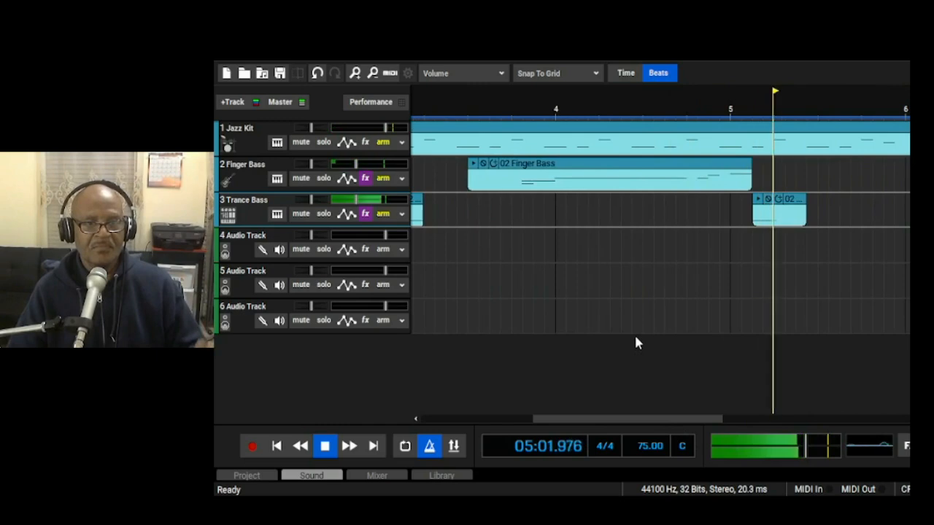
key(space)
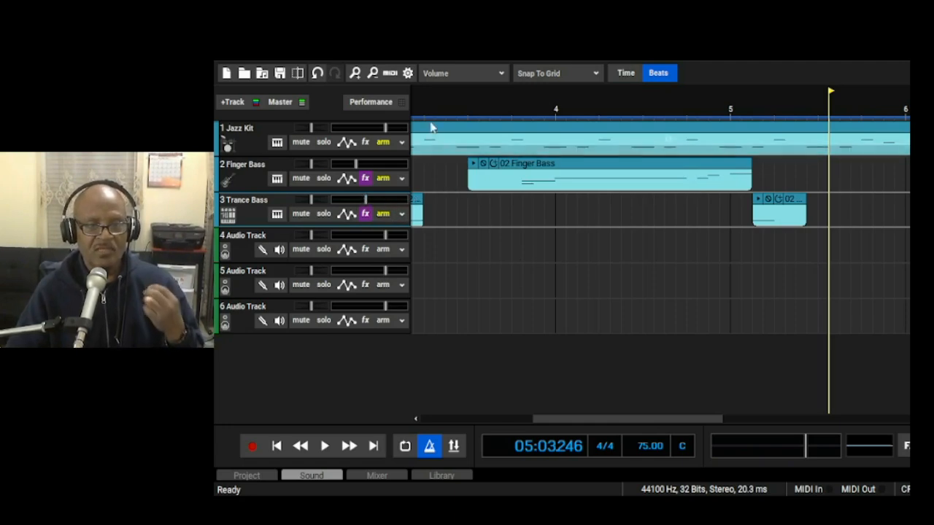
Play the arrangement again from 01:04.250 past the last Trance Bass clip to check the balance of the two basses
click(458, 114)
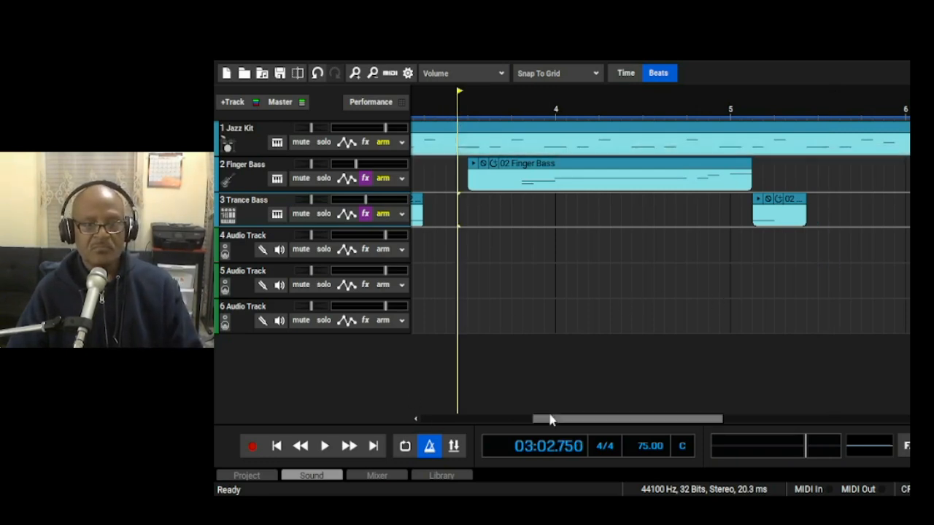
drag(553, 417, 418, 410)
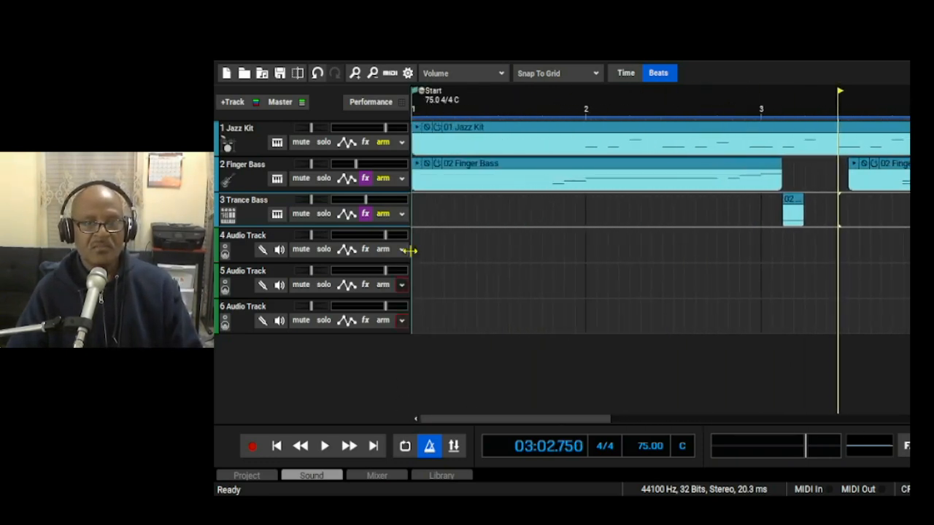
click(553, 109)
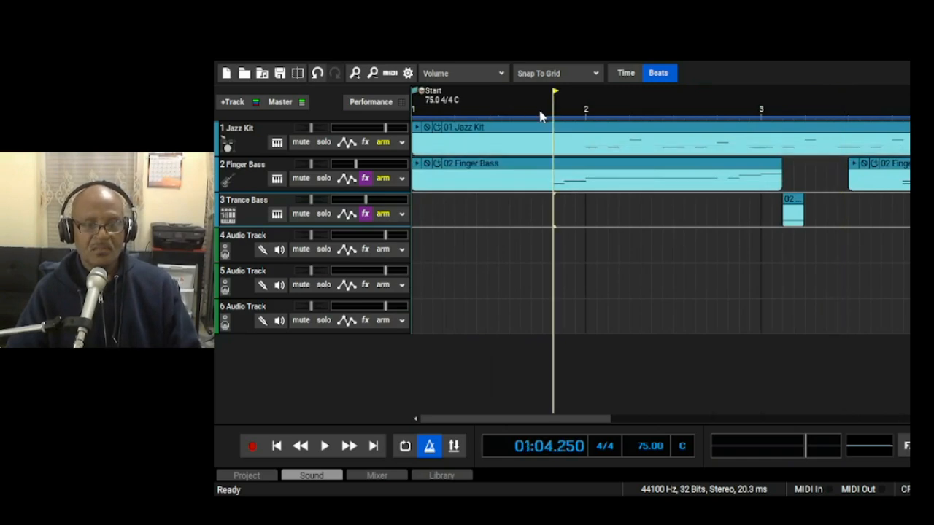
key(space)
key(space)
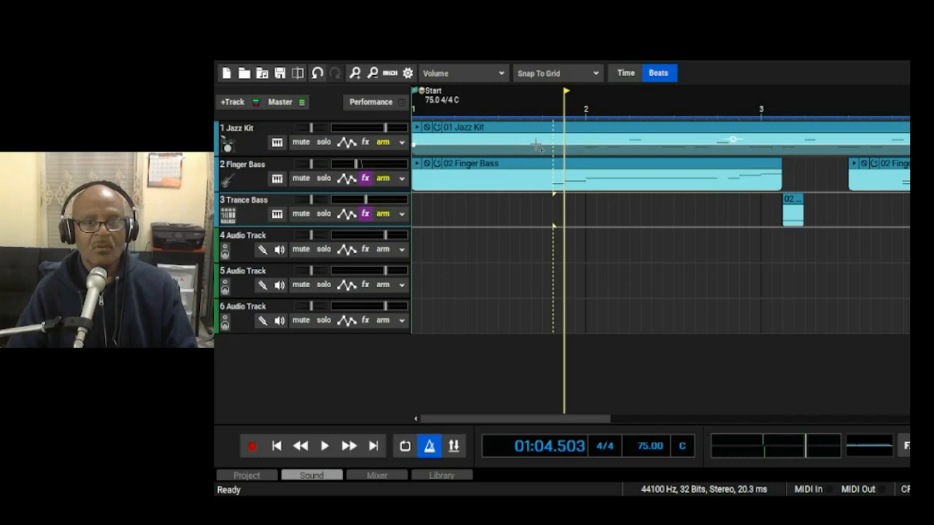
key(space)
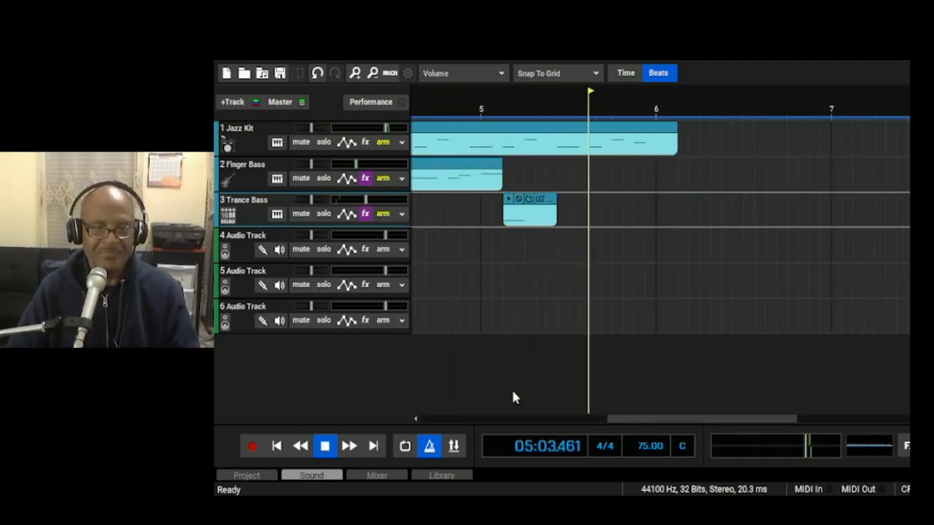
key(space)
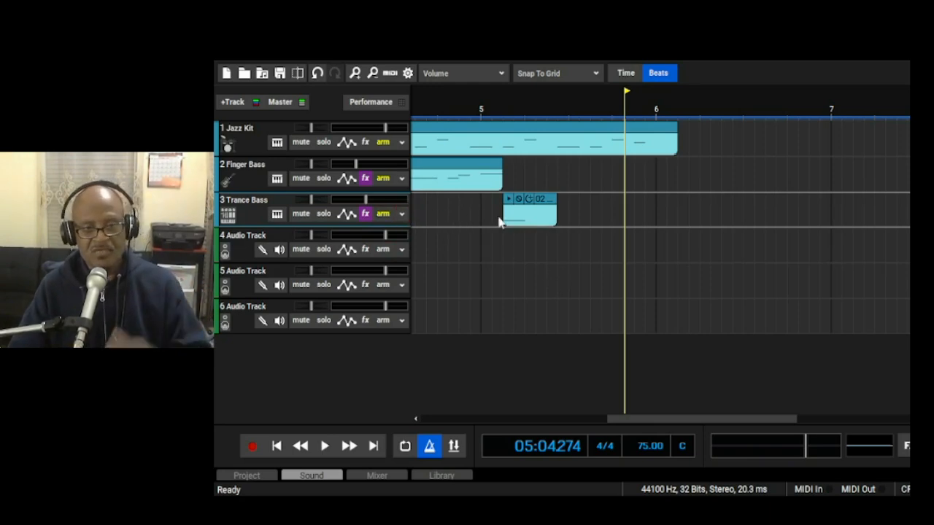
mouse_move(503, 211)
mouse_down()
mouse_move(459, 211)
mouse_move(503, 218)
mouse_up()
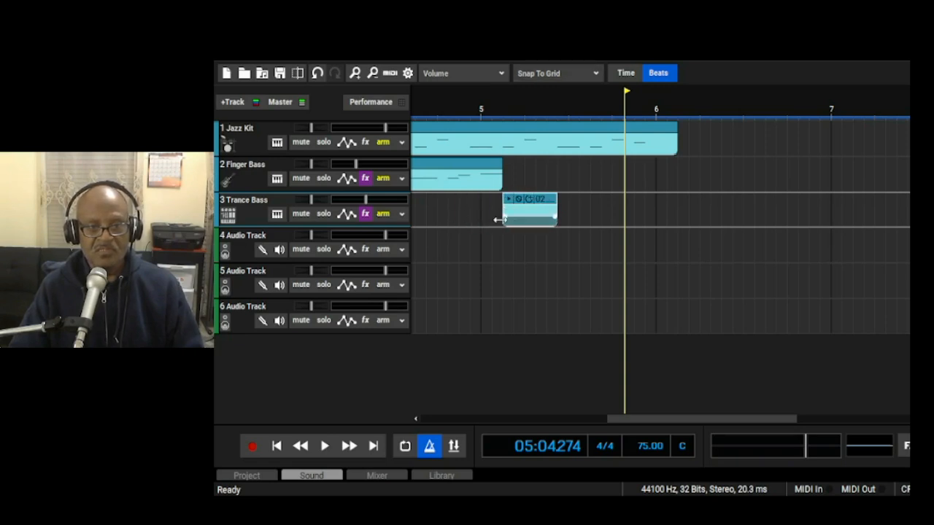
click(569, 217)
drag(682, 420, 523, 402)
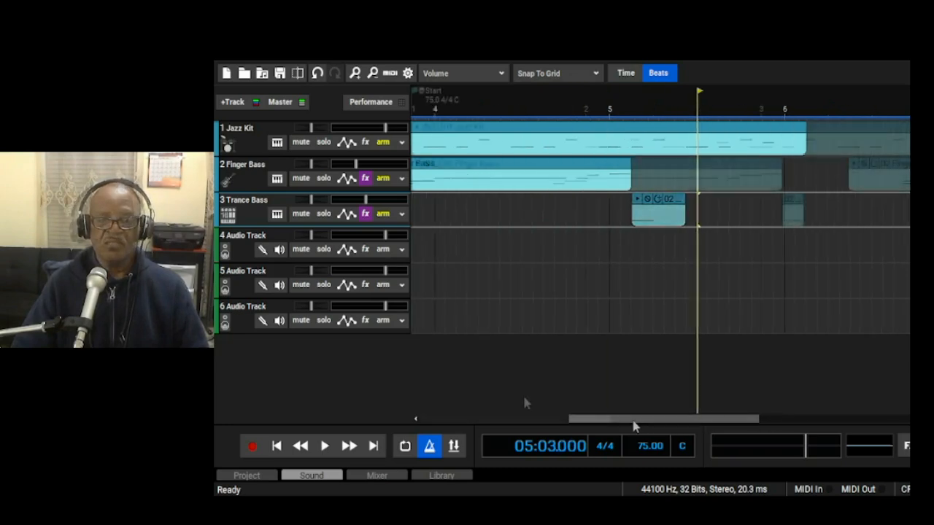